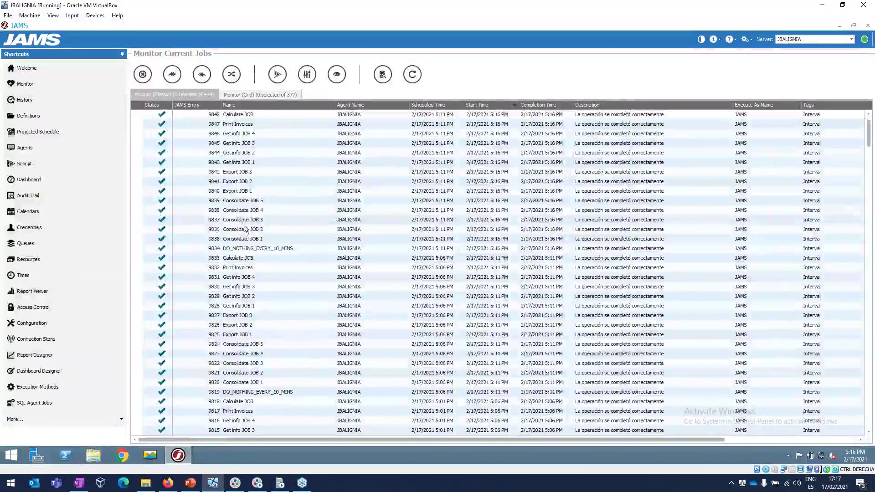
Step: Scroll through the completed job runs, then open the Agent Definitions list of 9 agents
scroll(245, 228, "down", 7)
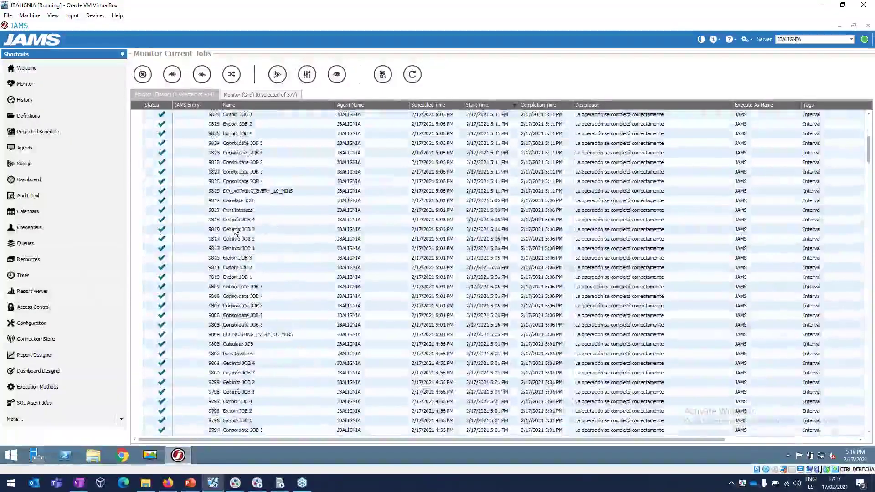
scroll(235, 231, "down", 4)
scroll(238, 210, "down", 3)
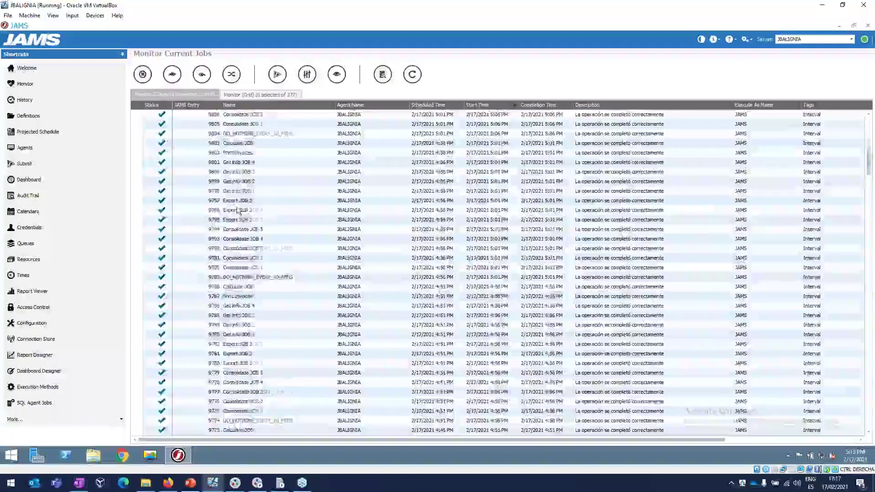
scroll(238, 211, "up", 14)
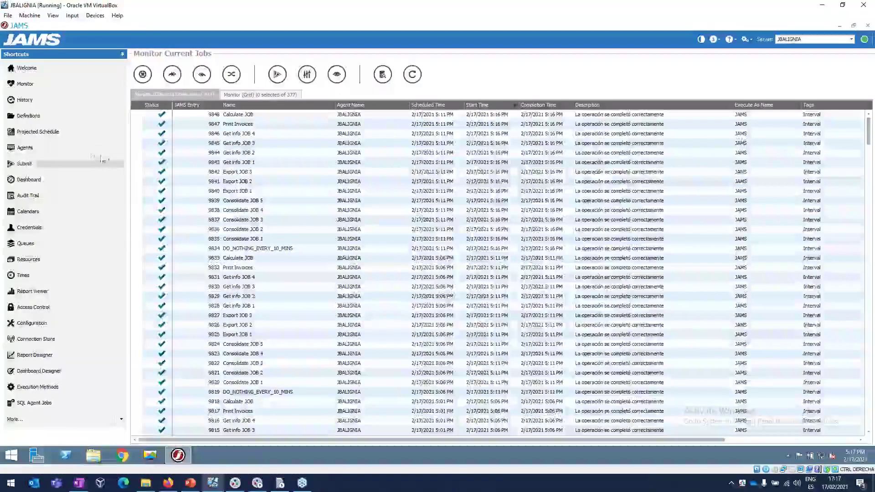
left_click(38, 152)
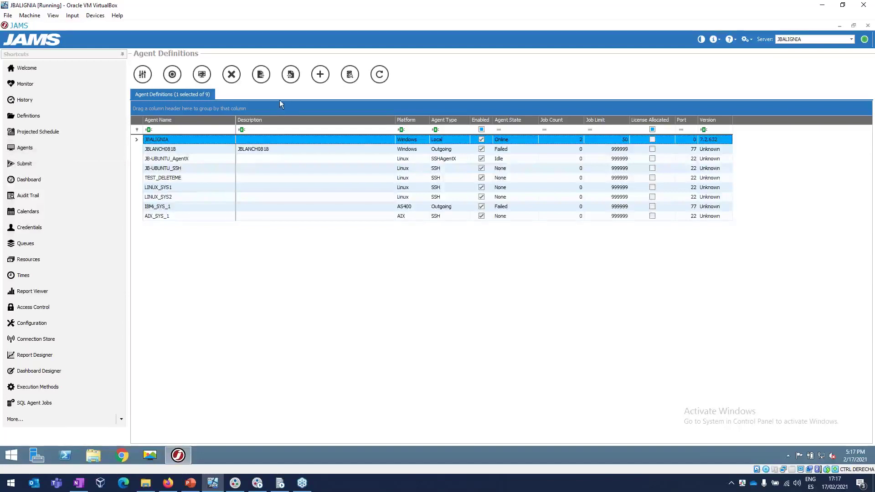
left_click(318, 75)
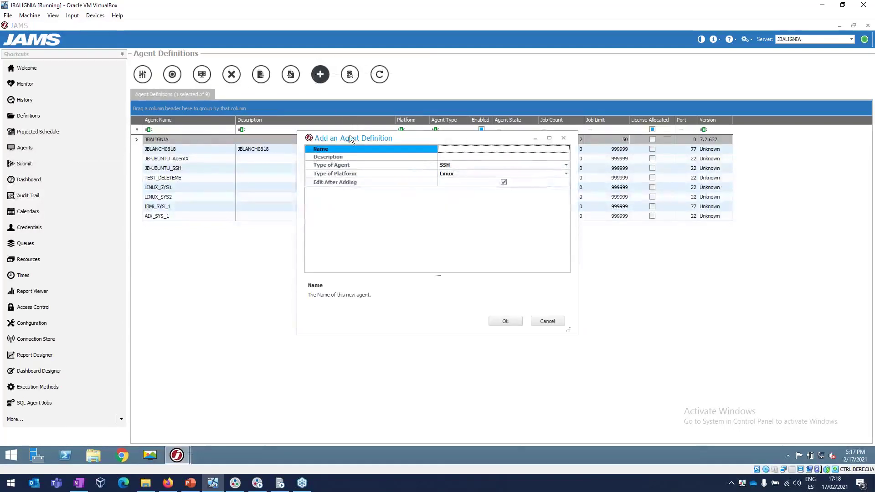
left_click_drag(348, 138, 286, 142)
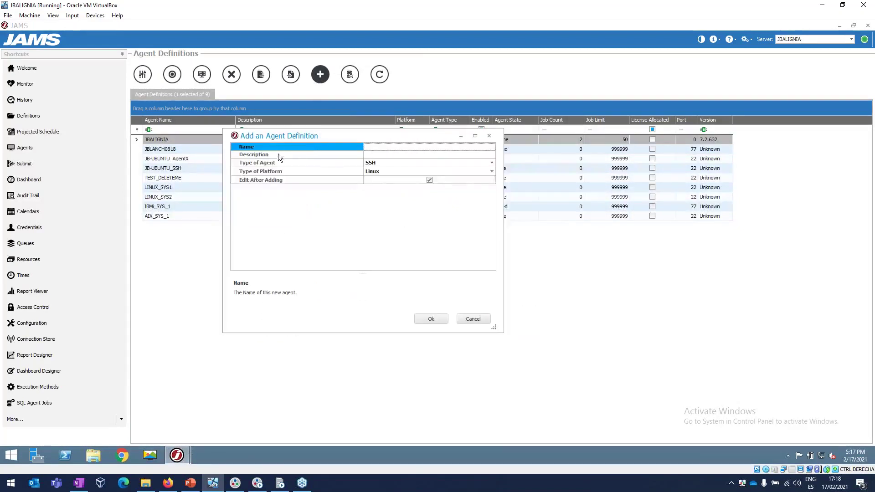
left_click(399, 171)
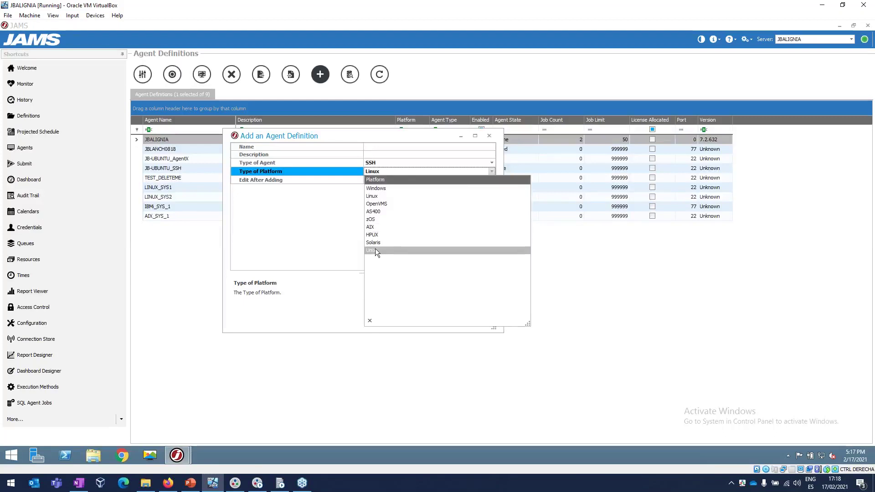
left_click(343, 248)
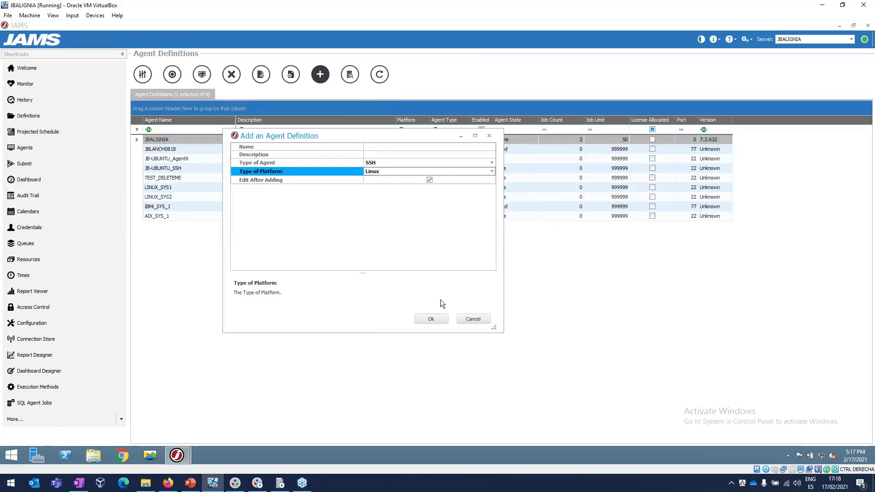
left_click(474, 319)
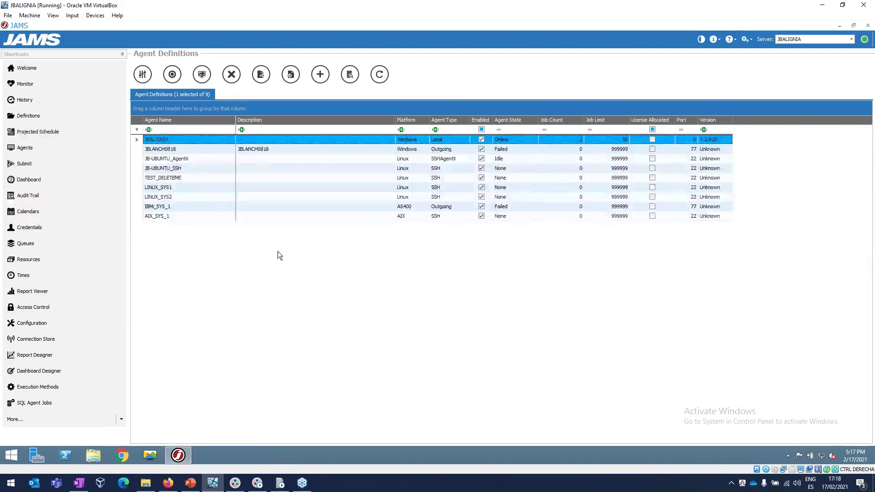
Step: Select Get info JOB 1 in Billing Batch Process's 1. Get information folder and start a new job definition
left_click(28, 115)
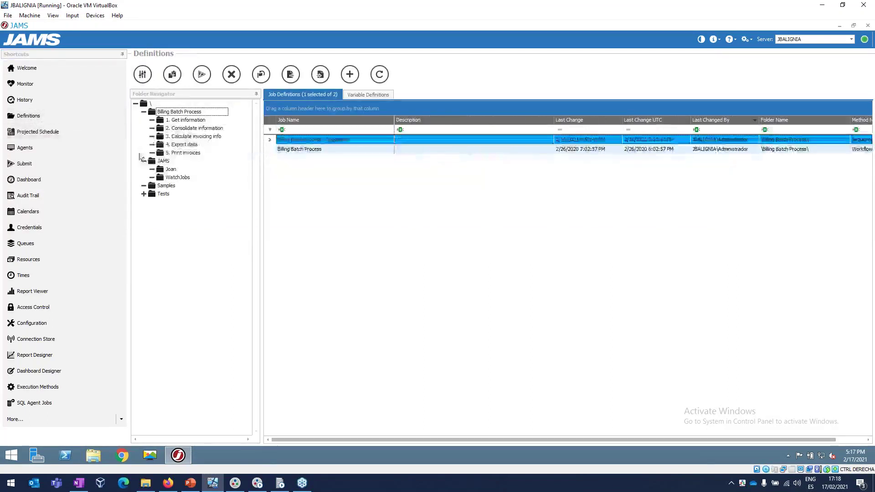
left_click(171, 121)
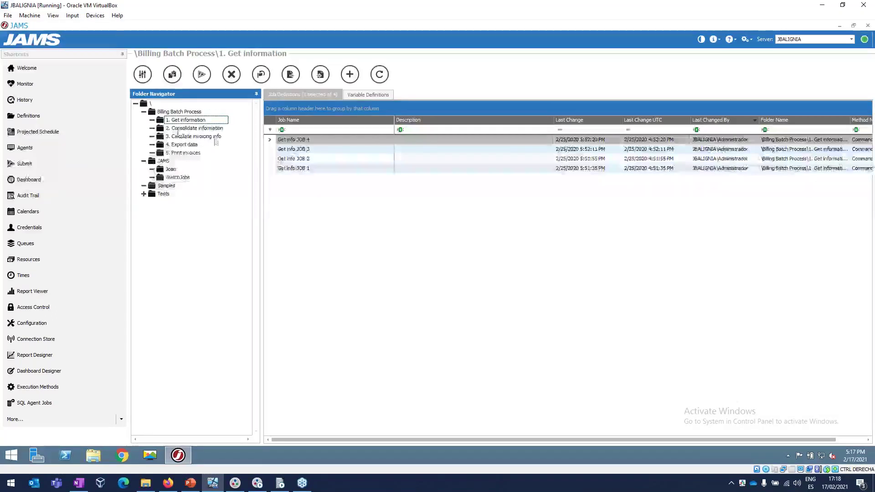
left_click(178, 112)
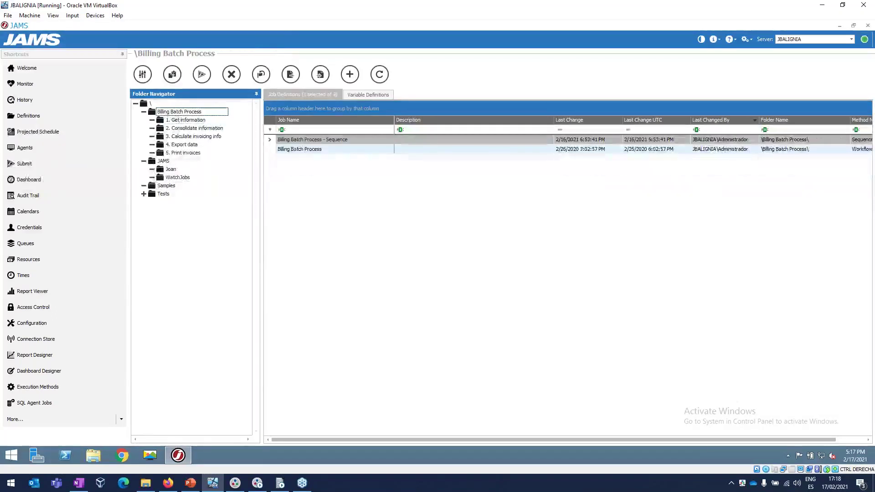
left_click(190, 120)
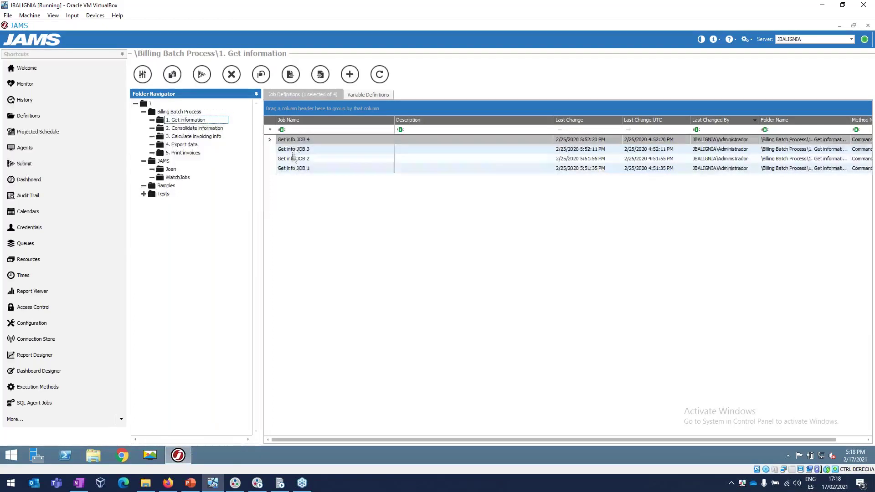
left_click(292, 168)
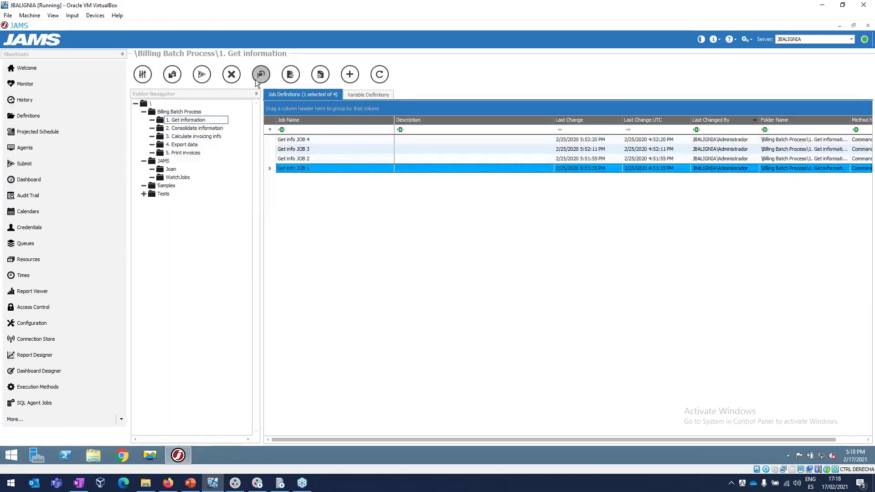
left_click(350, 76)
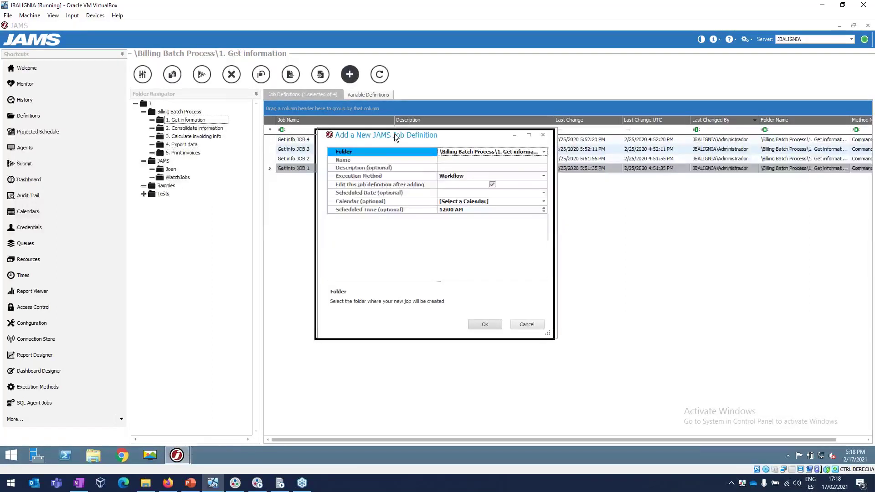
Step: Enlarge the new job form, review the execution methods keeping Workflow, then cancel the form
left_click_drag(395, 133, 252, 67)
left_click_drag(416, 267, 666, 423)
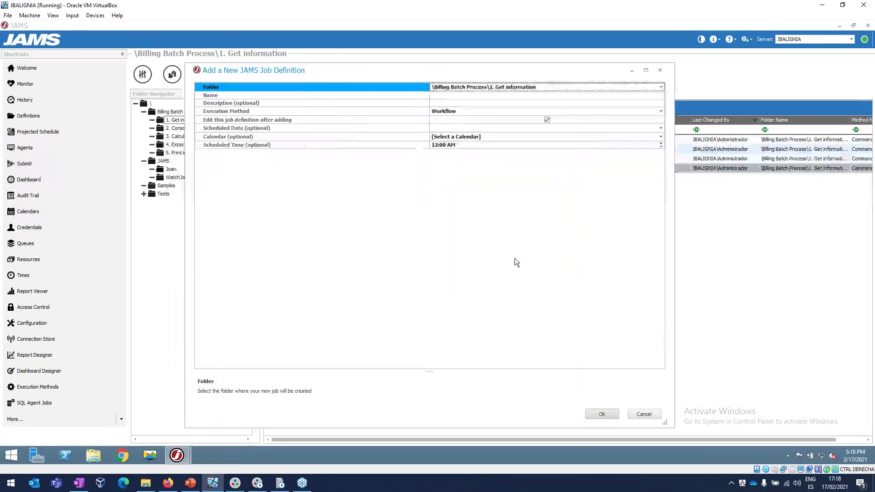
left_click(647, 111)
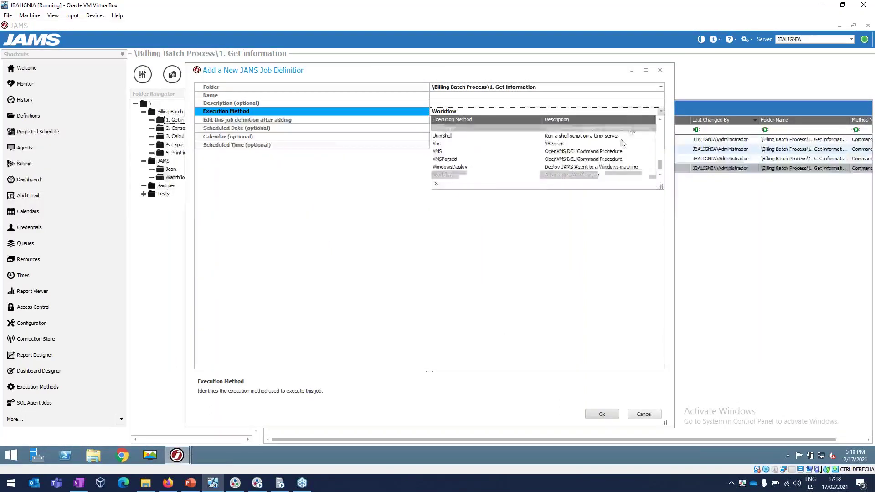
left_click_drag(661, 187, 700, 428)
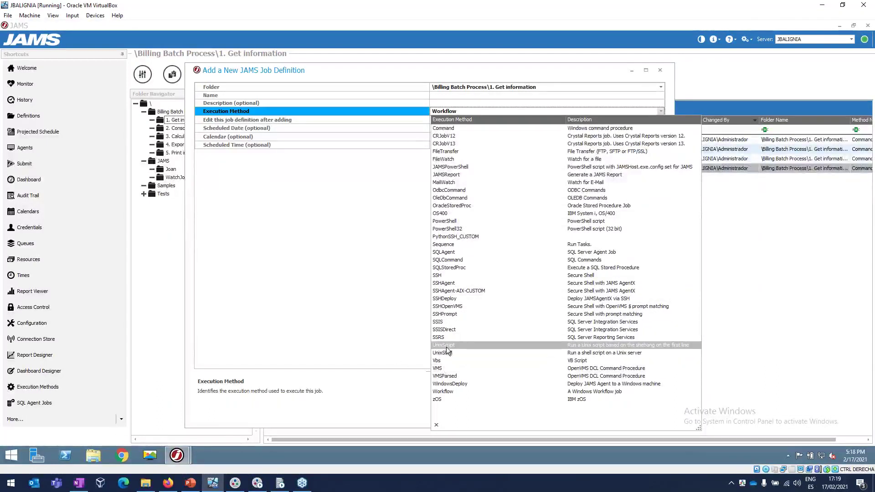
left_click(379, 228)
left_click(643, 413)
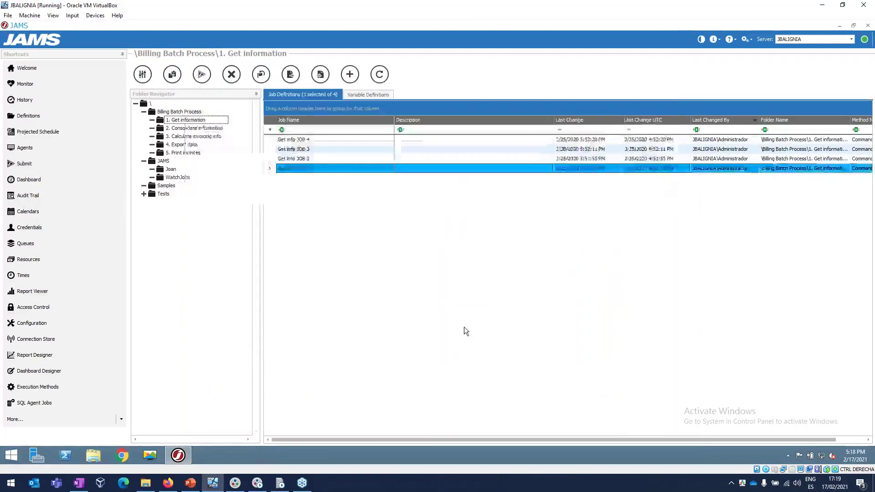
Step: Open the Get info JOB 1 definition and inspect its PING localhost -n 6 command
double_click(298, 168)
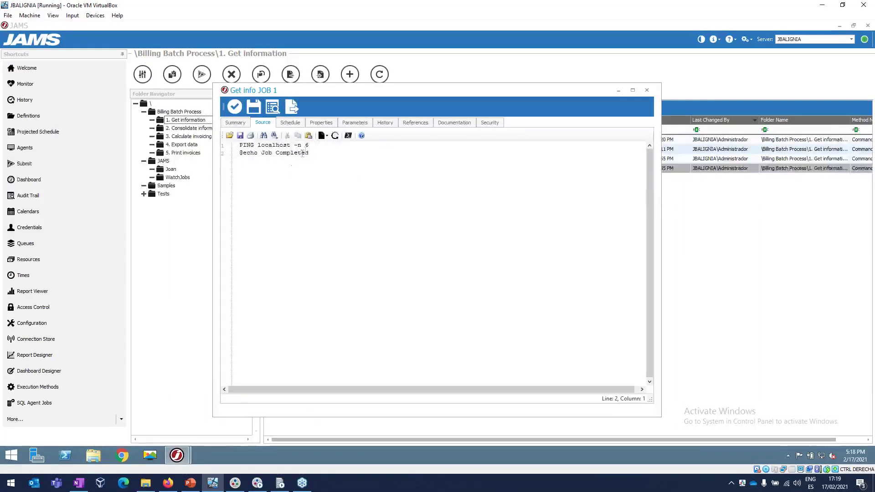
left_click_drag(310, 146, 240, 145)
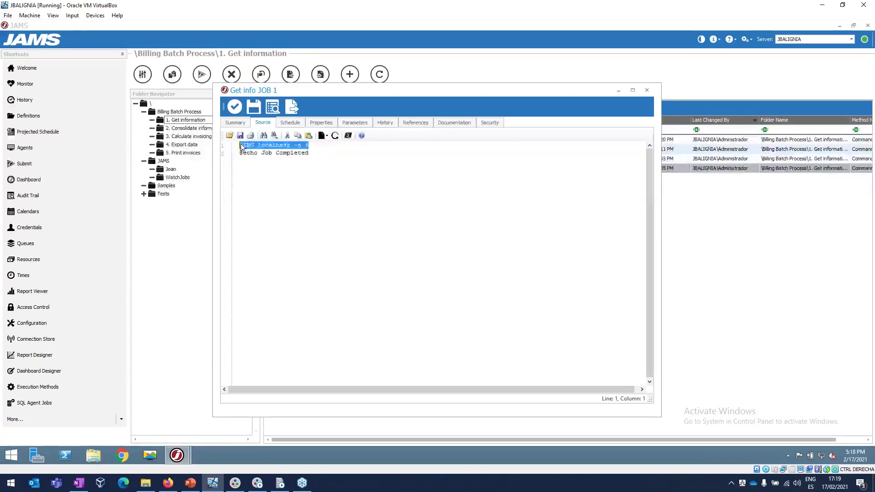
left_click(241, 144)
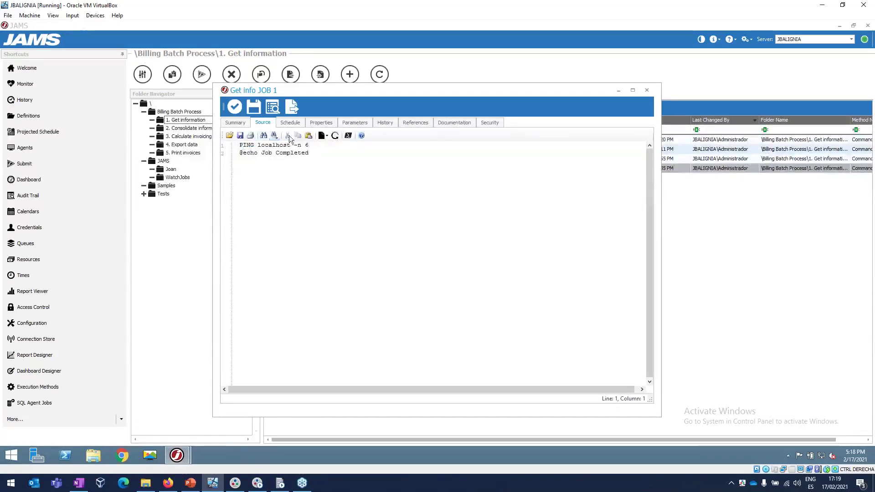
Step: Browse the Schedule tab's add-trigger choices without adding one, then close back to Billing Batch Process
left_click(285, 124)
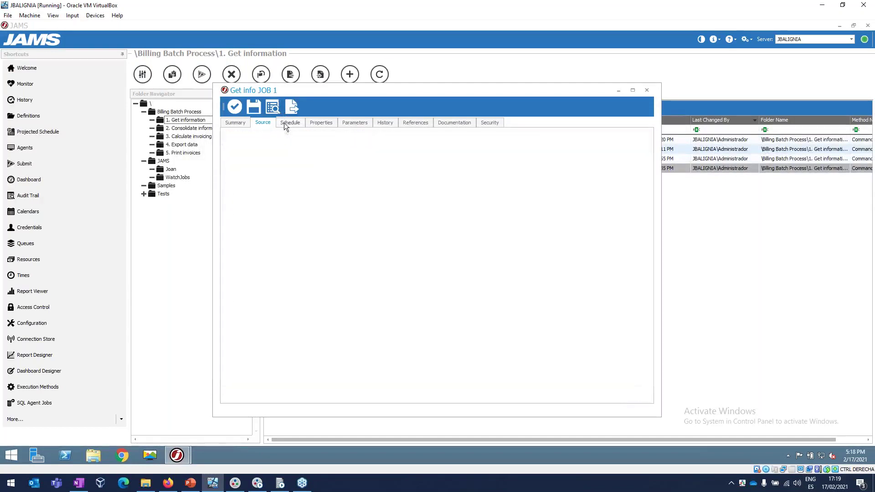
left_click(274, 108)
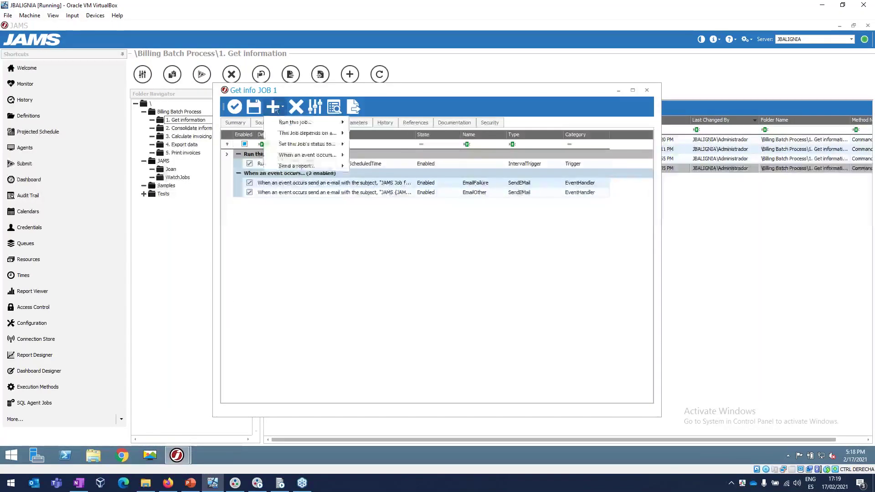
mouse_move(298, 122)
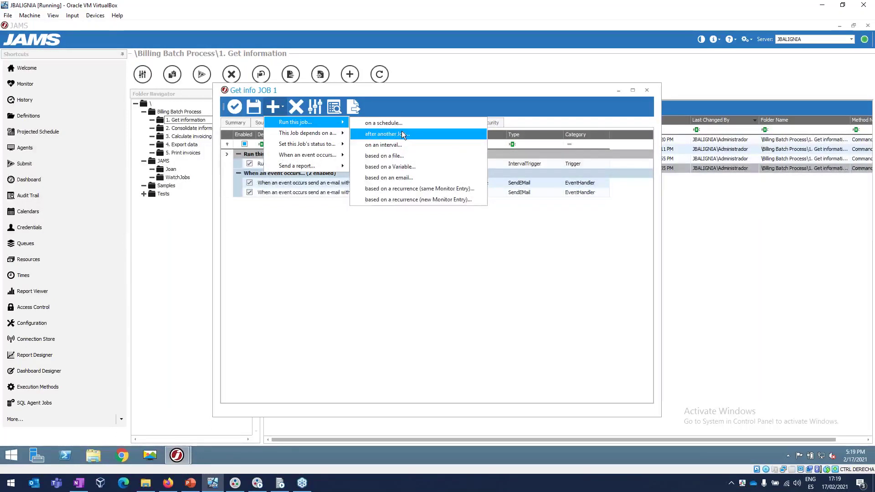
key("Escape")
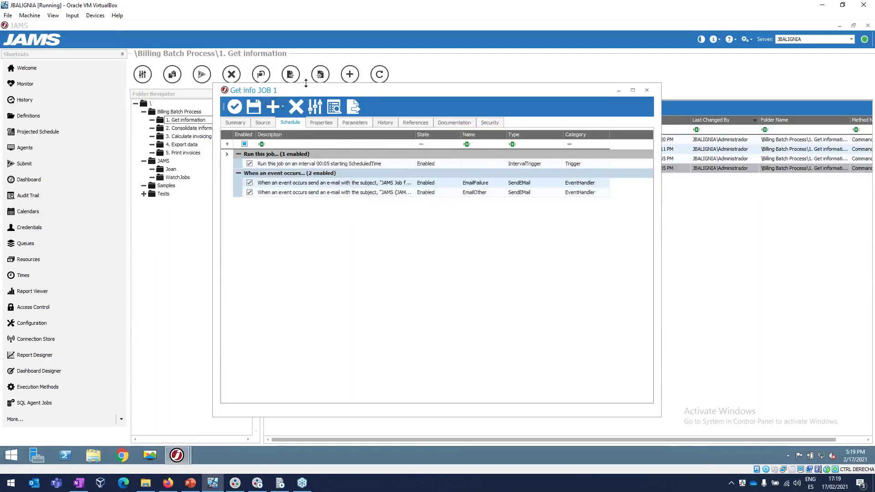
left_click(647, 90)
left_click(180, 111)
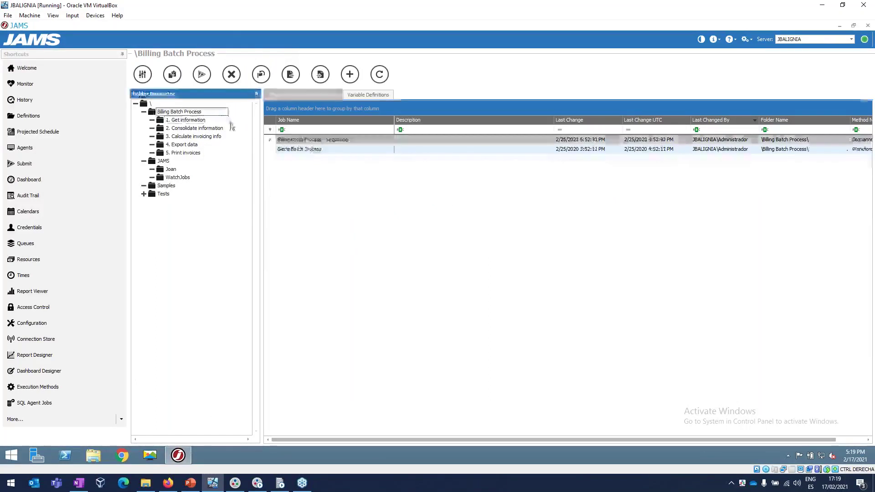
Step: Open Billing Batch Process - Sequence maximized with its diagram widened, review it, then close it
left_click(338, 140)
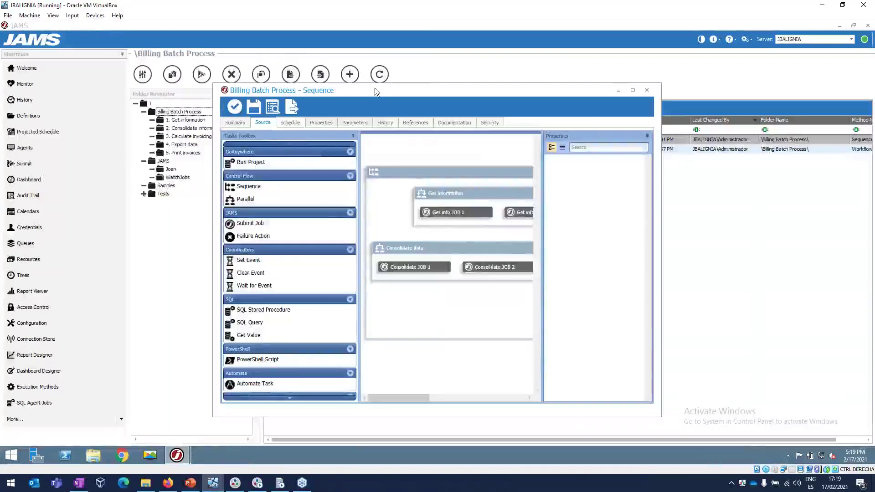
double_click(375, 90)
left_click_drag(596, 197, 732, 200)
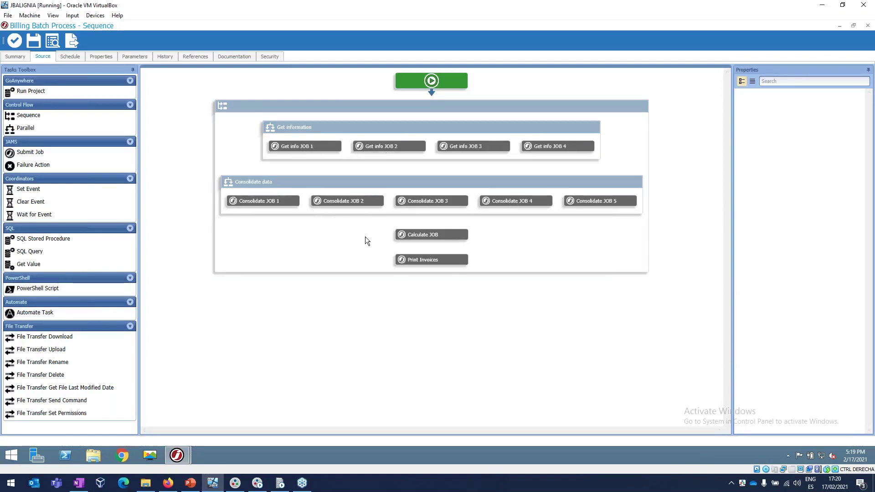
left_click(868, 26)
Step: Submit the Billing Batch Process - Sequence job as entry 9864 and switch to Monitor
right_click(321, 141)
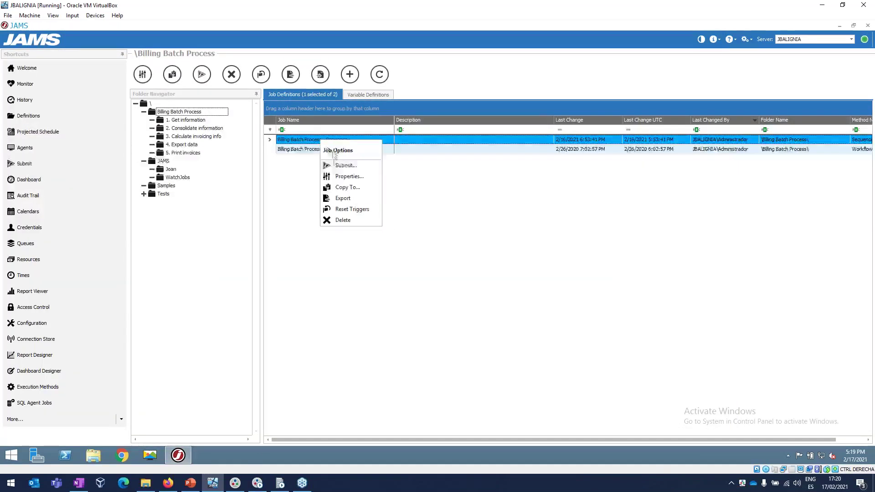
left_click(360, 165)
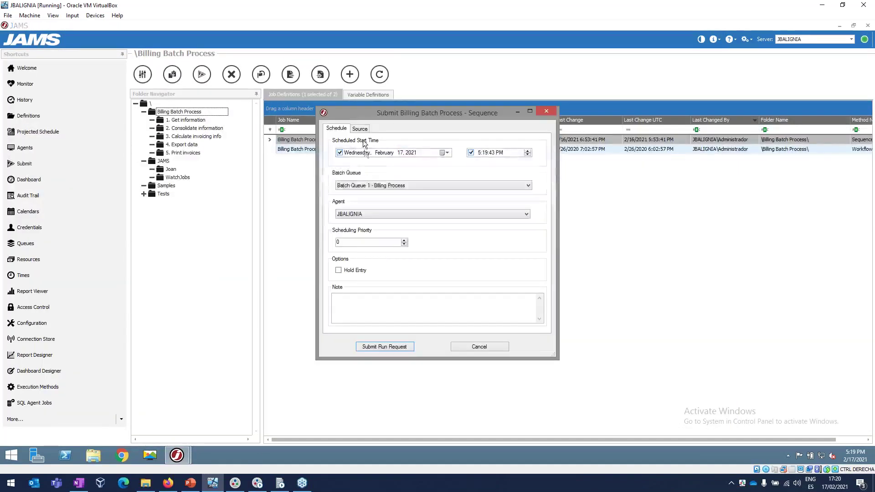
left_click(384, 347)
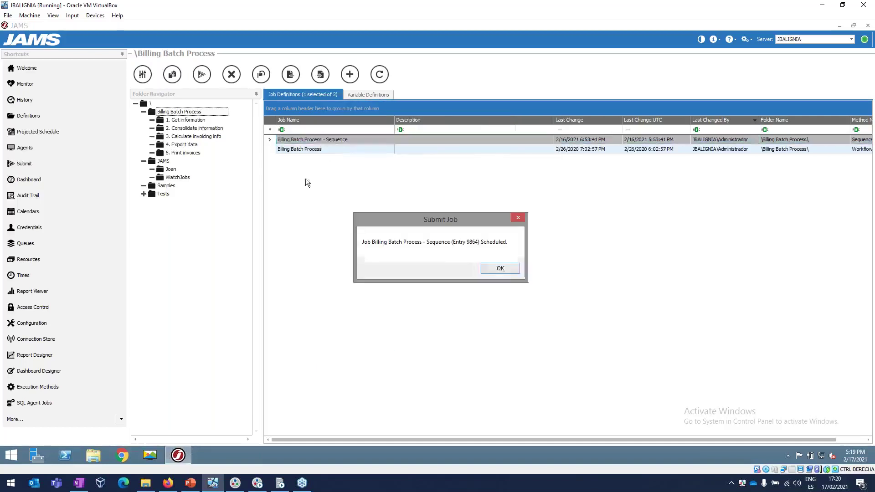
left_click(500, 269)
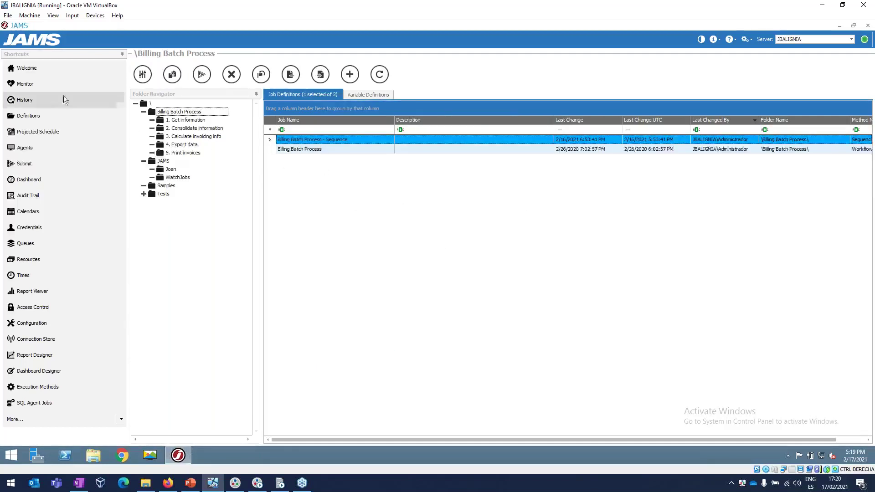
left_click(20, 87)
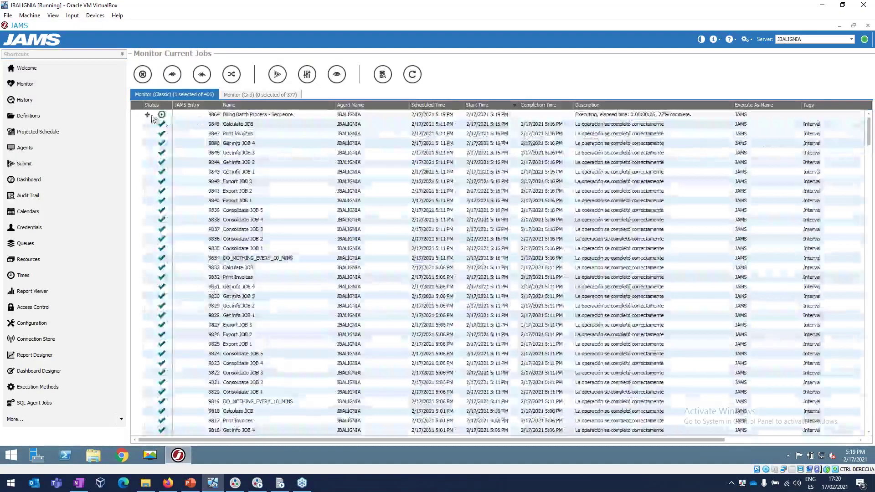
Step: Open entry 9864's details and refresh its run log
double_click(232, 118)
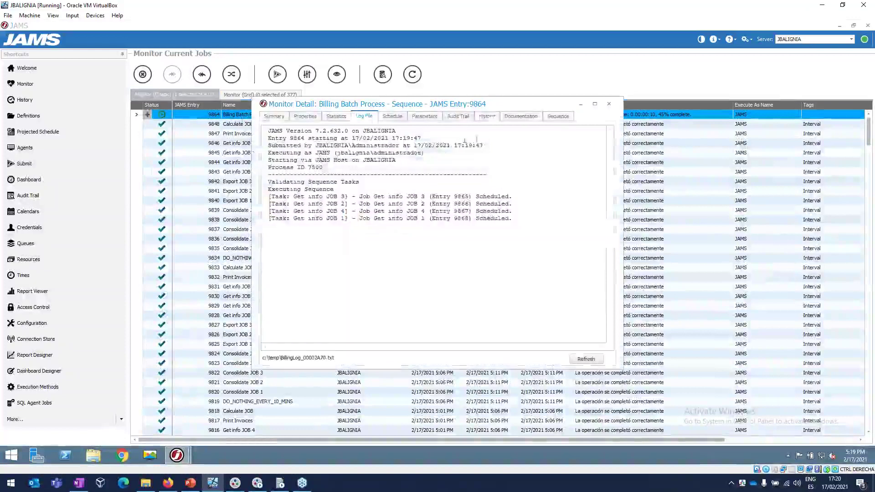
left_click_drag(486, 106, 427, 121)
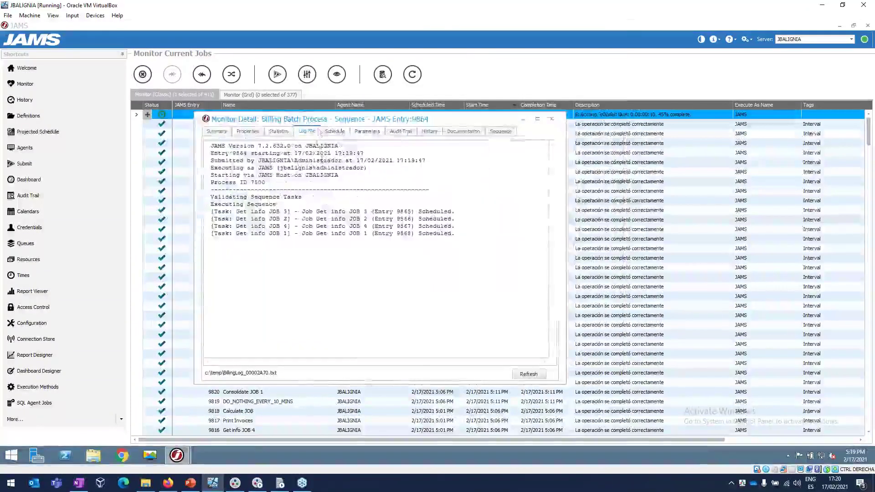
left_click(528, 375)
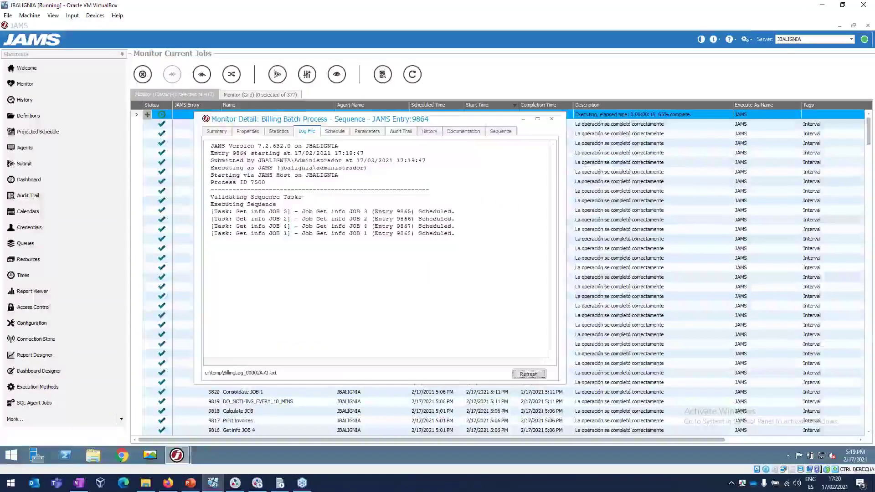
Step: View entry 9864's sequence diagram full-screen, return to the log, then close the detail window
left_click(504, 132)
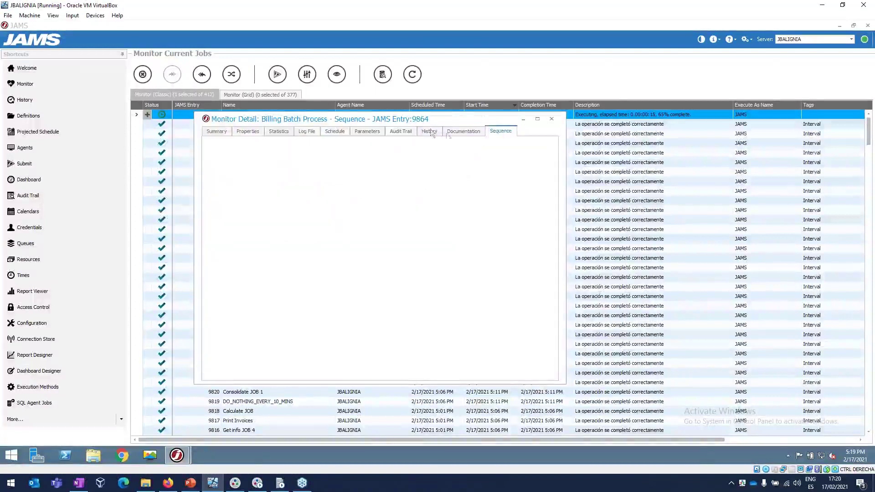
left_click_drag(409, 119, 385, 101)
double_click(385, 101)
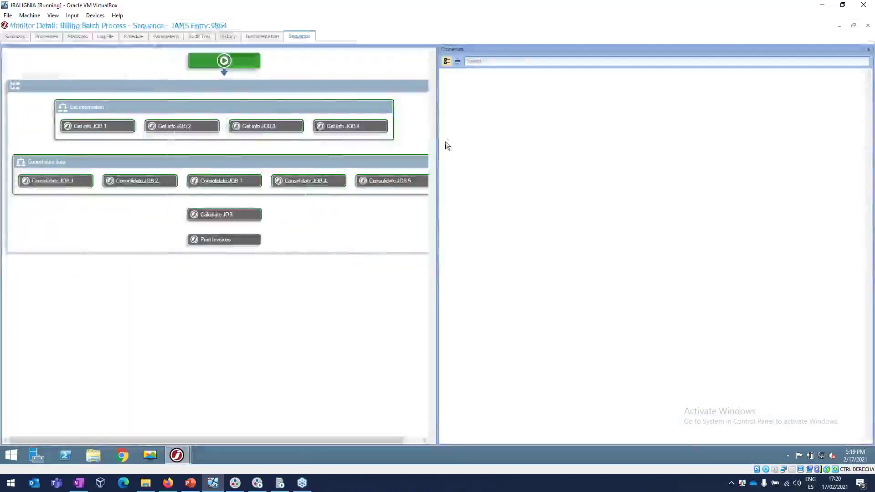
left_click_drag(436, 138, 693, 163)
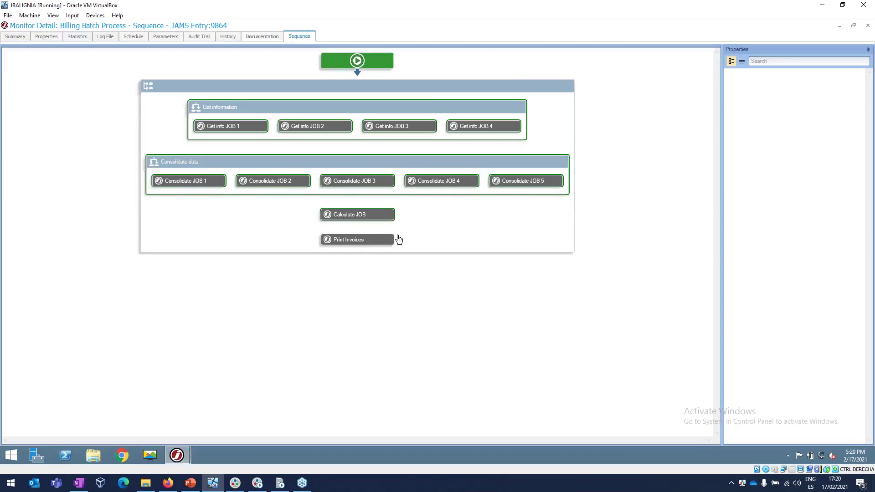
left_click(109, 37)
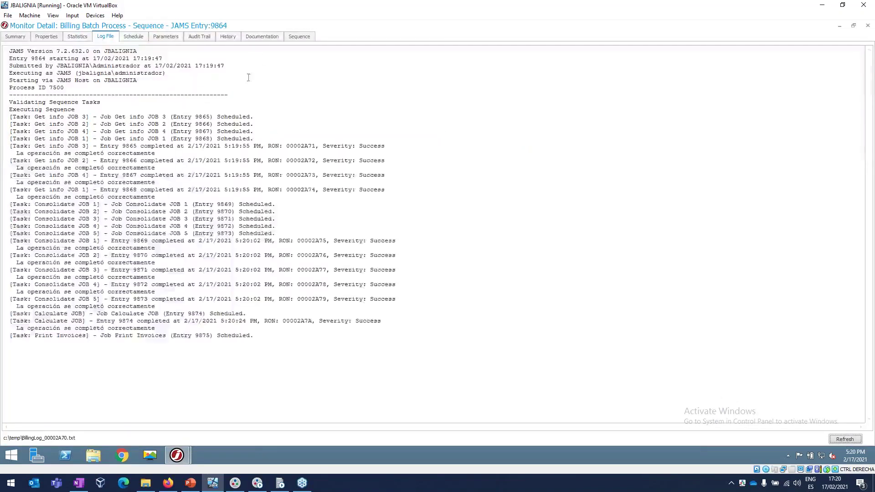
left_click(869, 26)
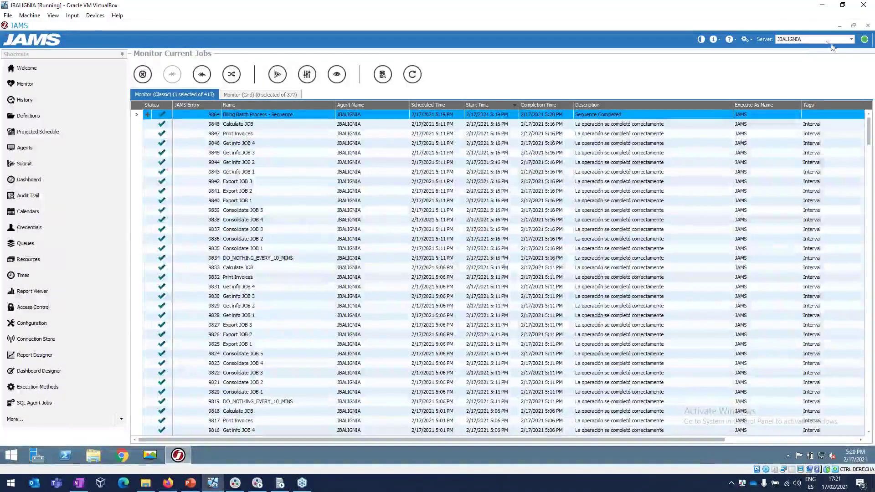
Step: Minimize VirtualBox, start the PowerPoint slideshow with Shift+F5, and advance to the Polling Question slide
left_click(822, 4)
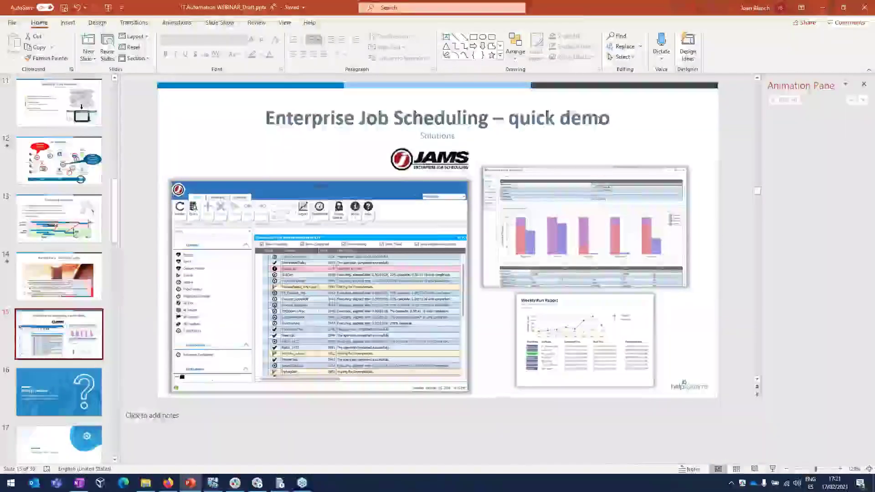
key("shift+F5")
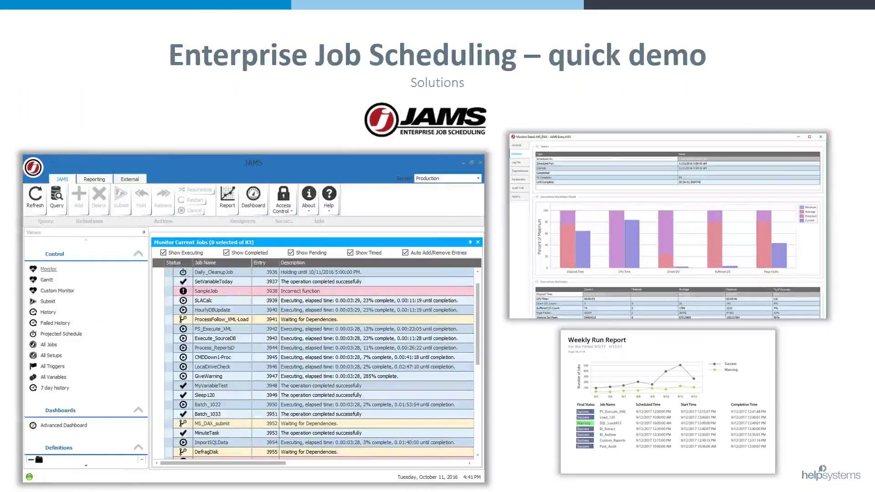
left_click(204, 128)
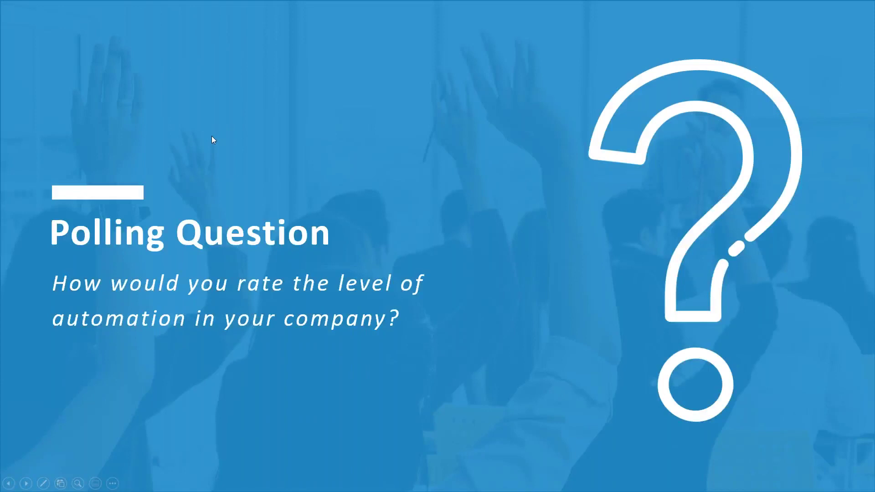
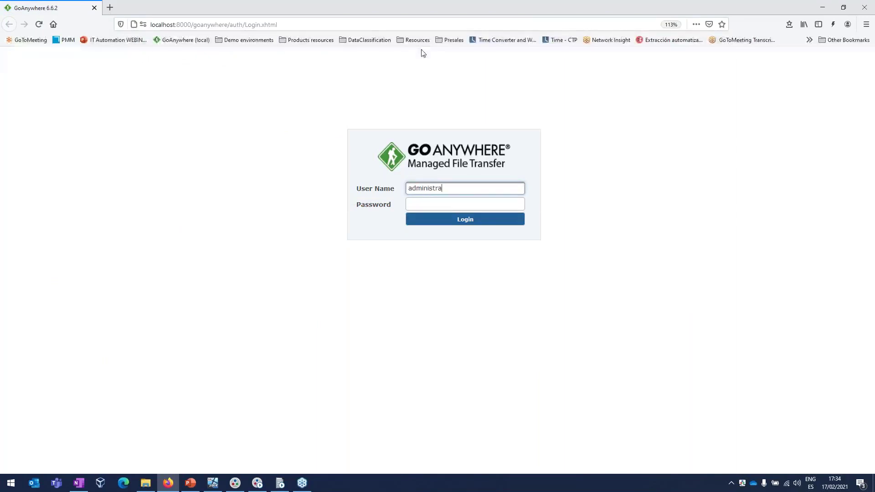
Step: Sign in as 'administrator', fixing the mistyped user name, and enter the password
type("istract")
key("BackSpace")
key("BackSpace")
type("tor")
key("Tab")
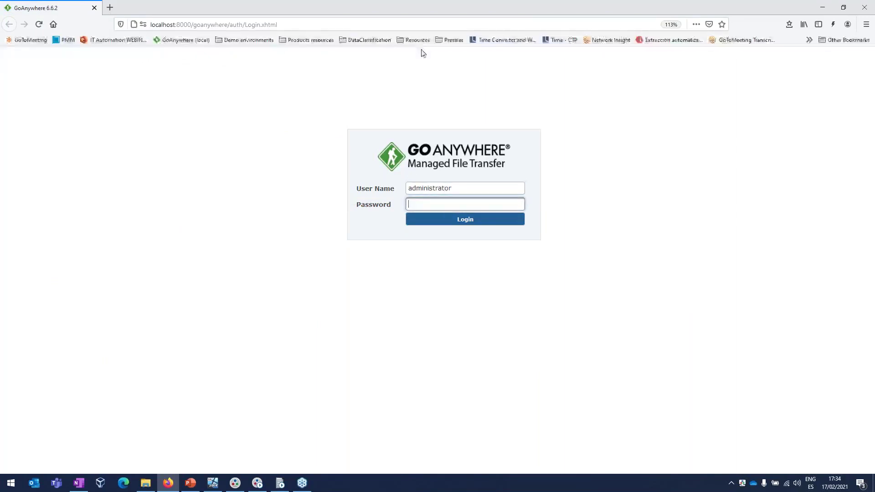
key("Return")
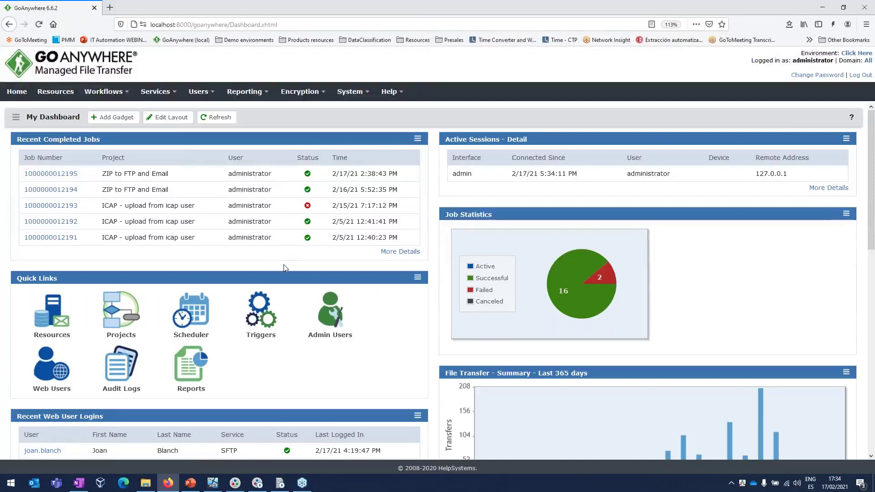
Step: Open Services > Service Manager at 143% zoom and highlight the HTTPS and SFTP services
left_click(157, 99)
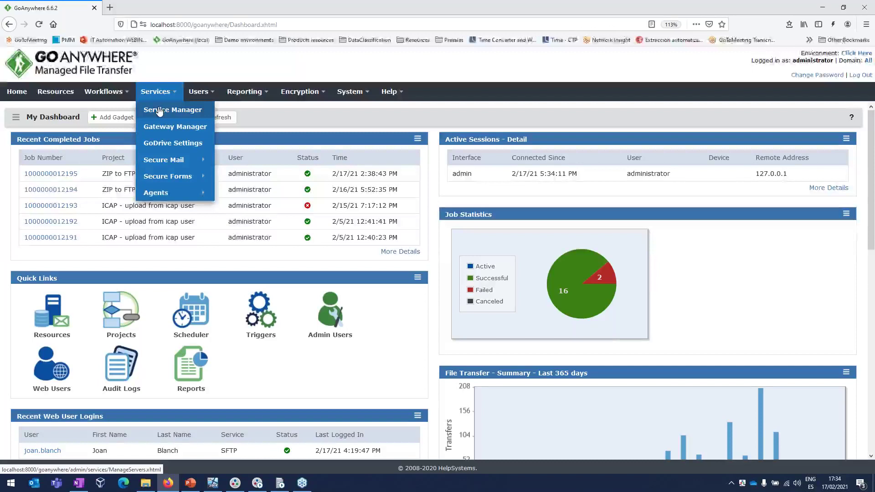
left_click(159, 111)
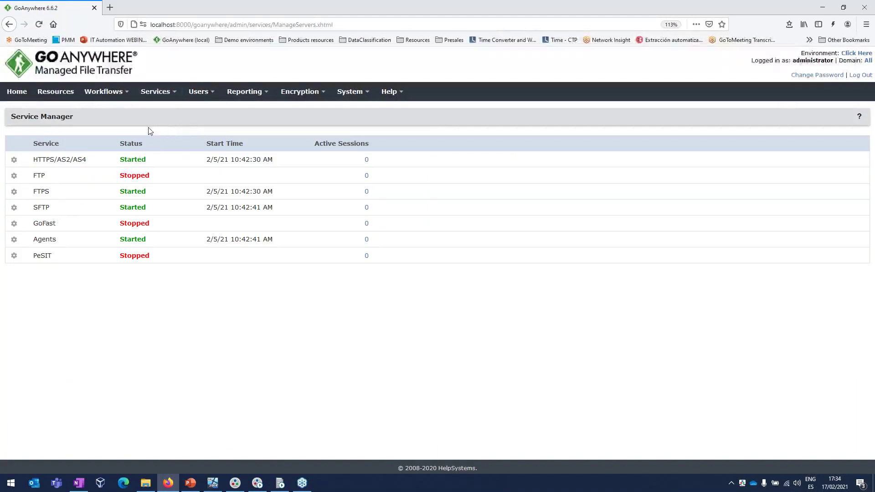
key("ctrl+plus")
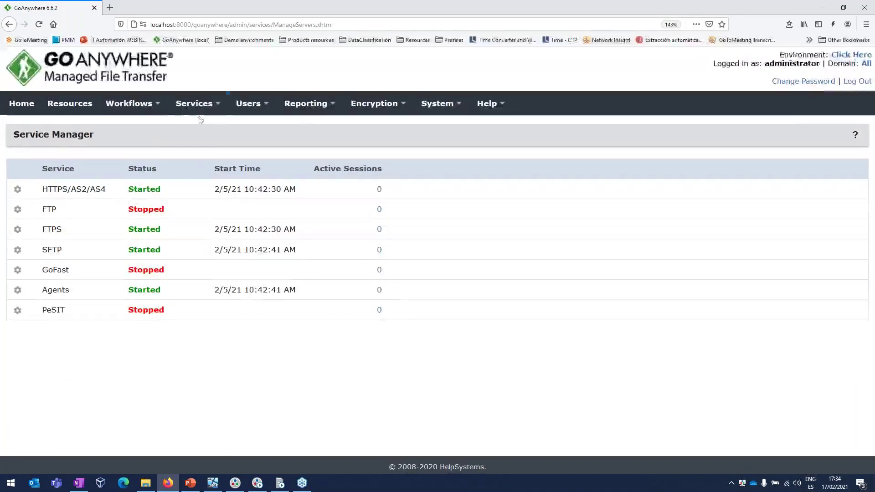
left_click(199, 109)
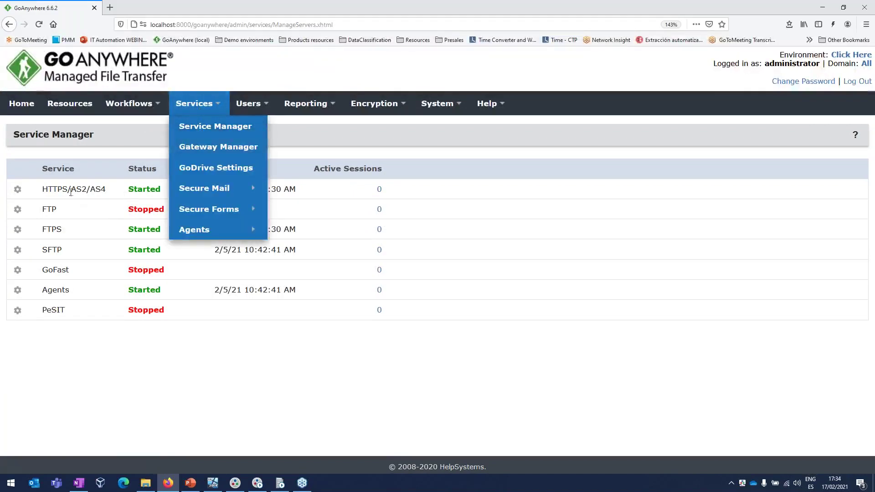
left_click(48, 250)
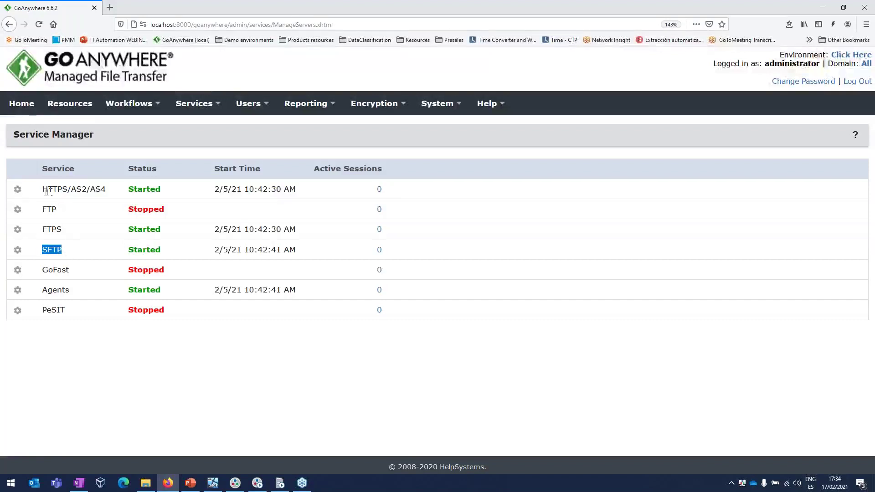
left_click_drag(43, 189, 67, 189)
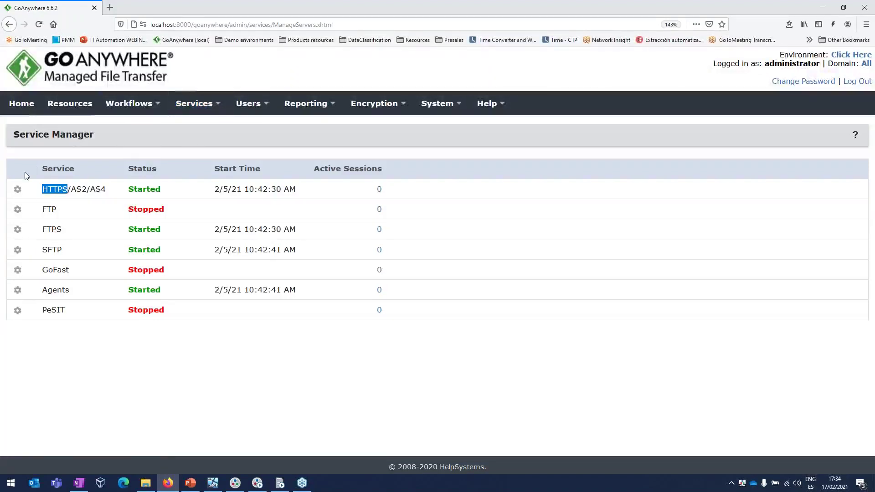
left_click_drag(45, 251, 76, 252)
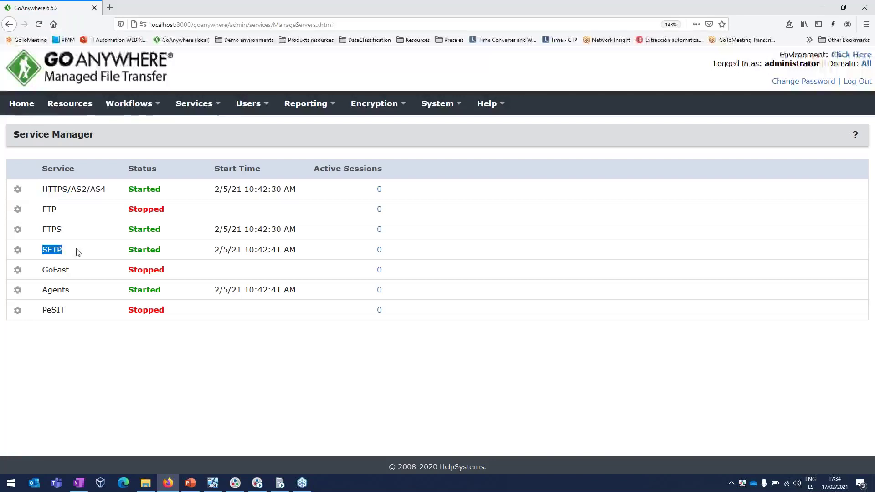
Step: Open the web user's account from Users > Web Users at its Authentication tab
left_click(248, 104)
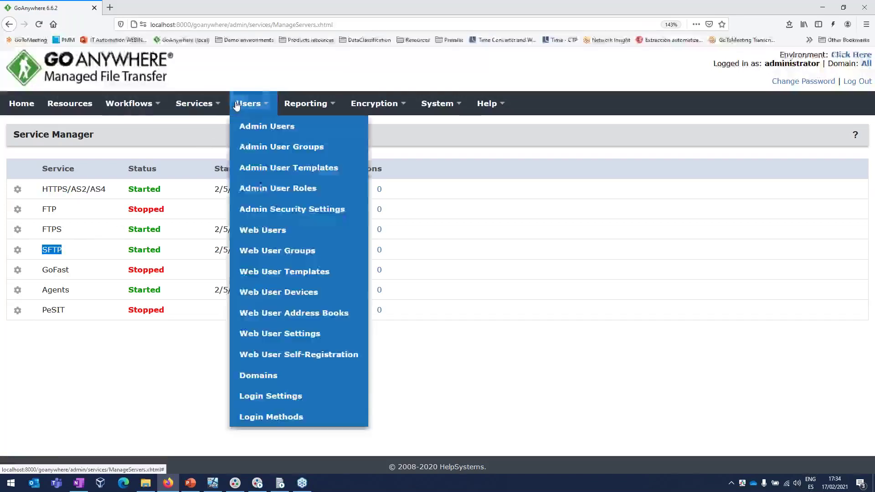
left_click(273, 239)
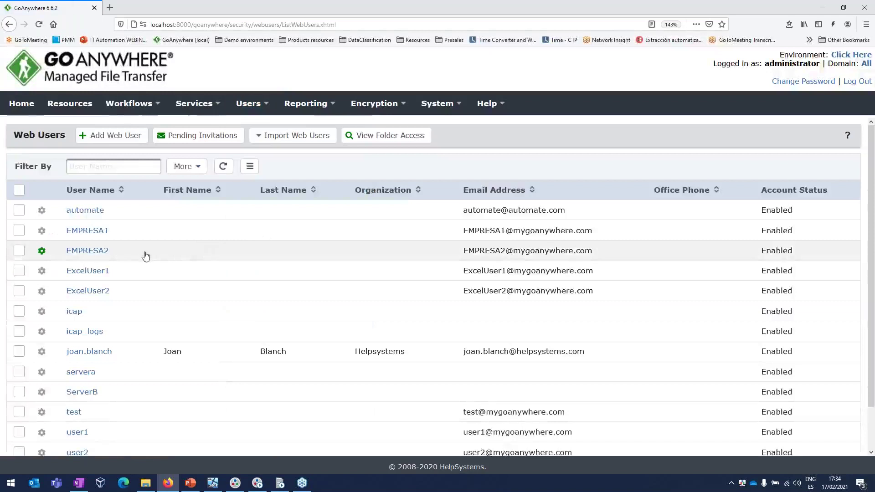
left_click(98, 352)
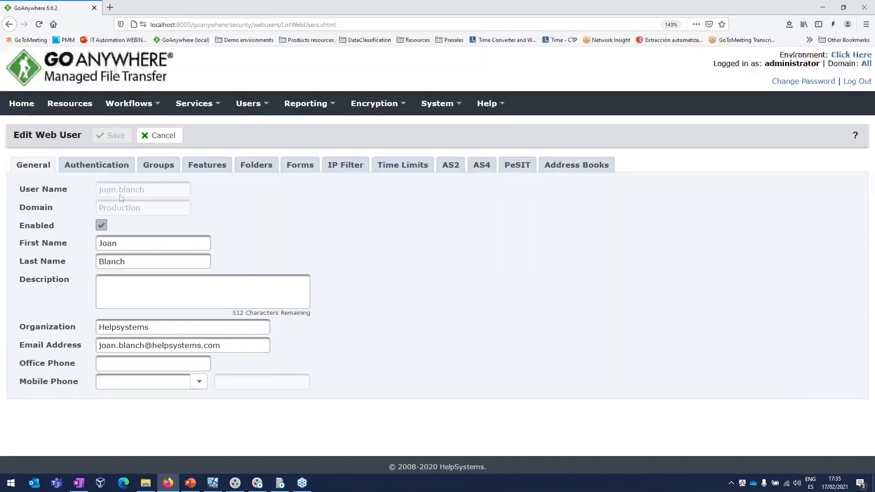
left_click(110, 168)
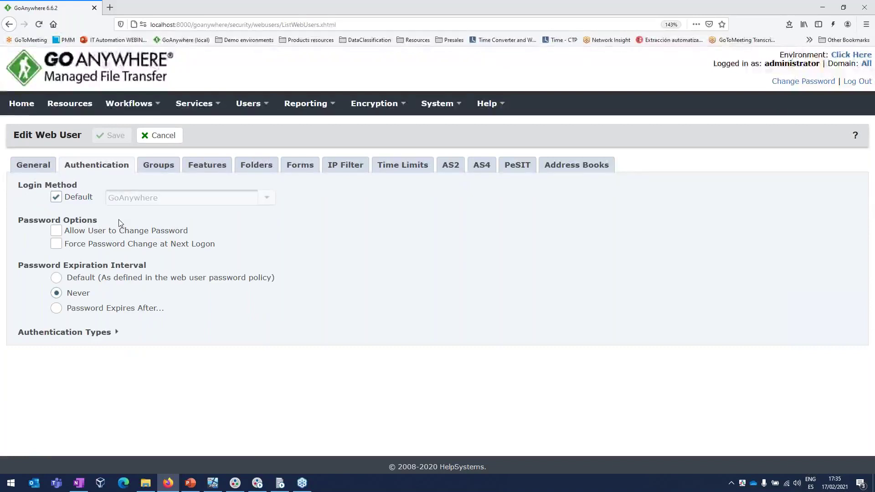
Step: Inspect the login methods and per-protocol authentication types, then cancel without saving
left_click(75, 201)
left_click(256, 198)
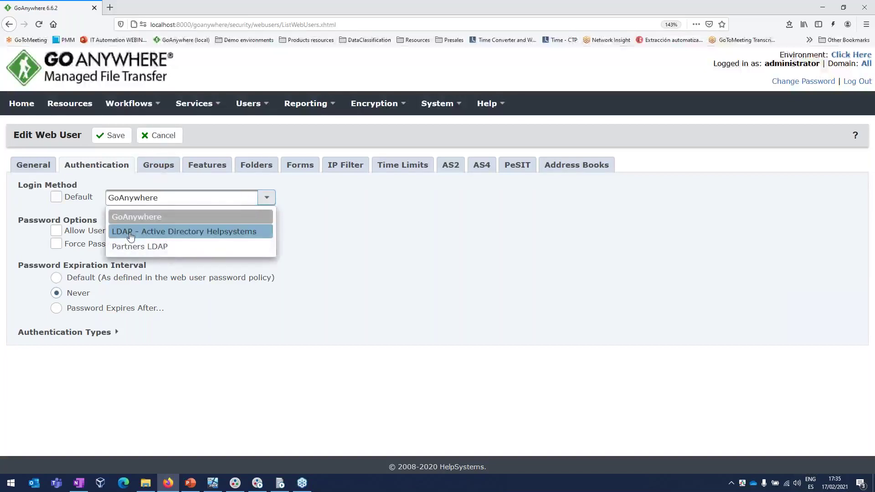
left_click(58, 199)
left_click(107, 332)
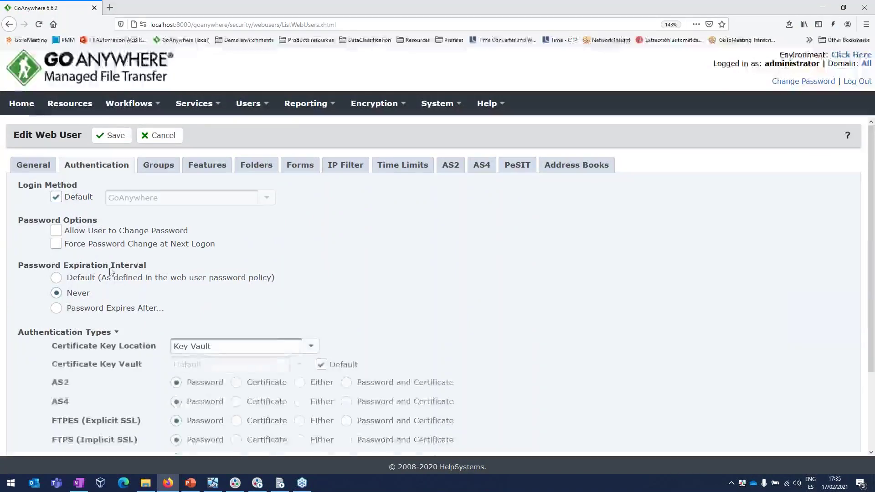
scroll(109, 271, "down", 2)
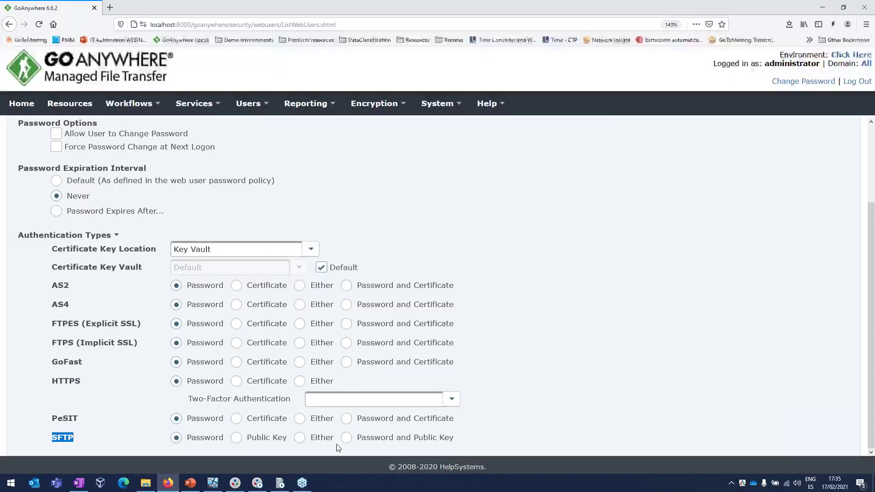
scroll(182, 150, "up", 3)
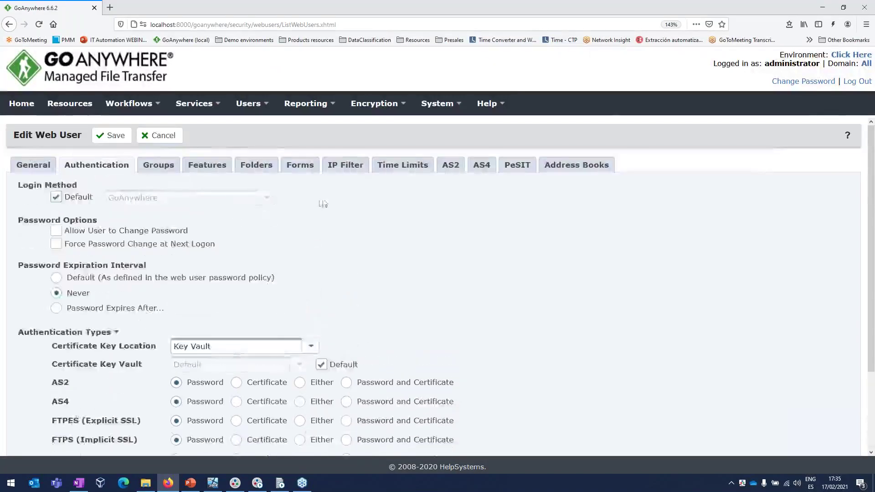
left_click(160, 135)
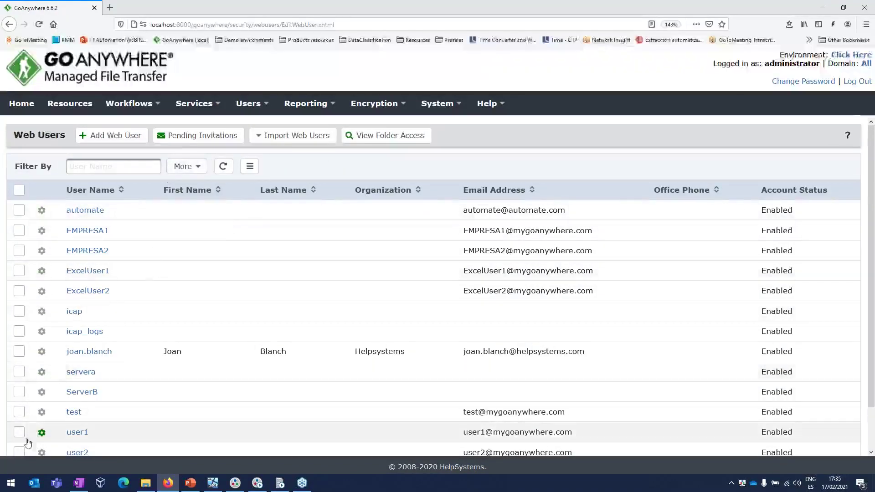
Step: Launch WinSCP, connect to the saved SFTP @ Localhost site, and position its window
left_click(11, 483)
left_click(168, 168)
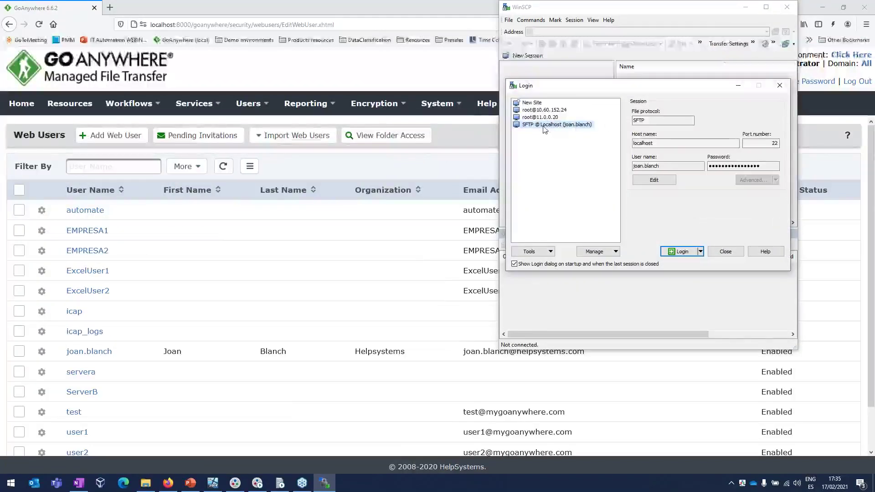
left_click(543, 125)
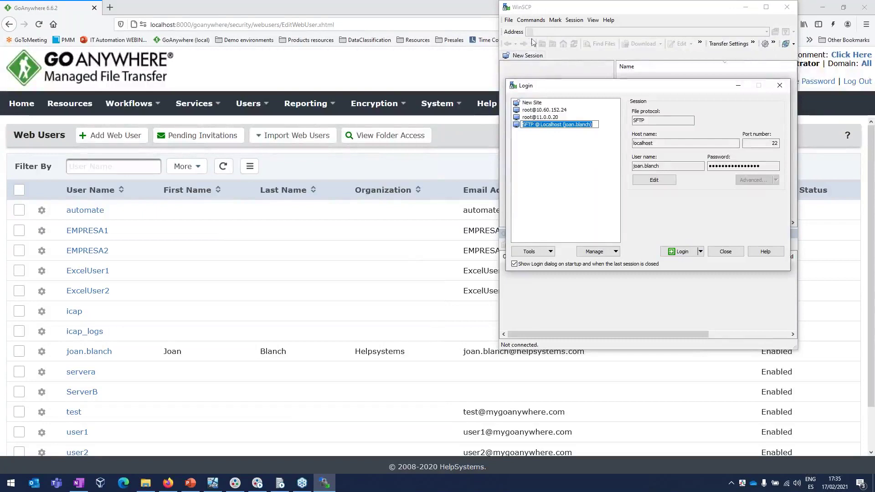
key("Return")
double_click(537, 124)
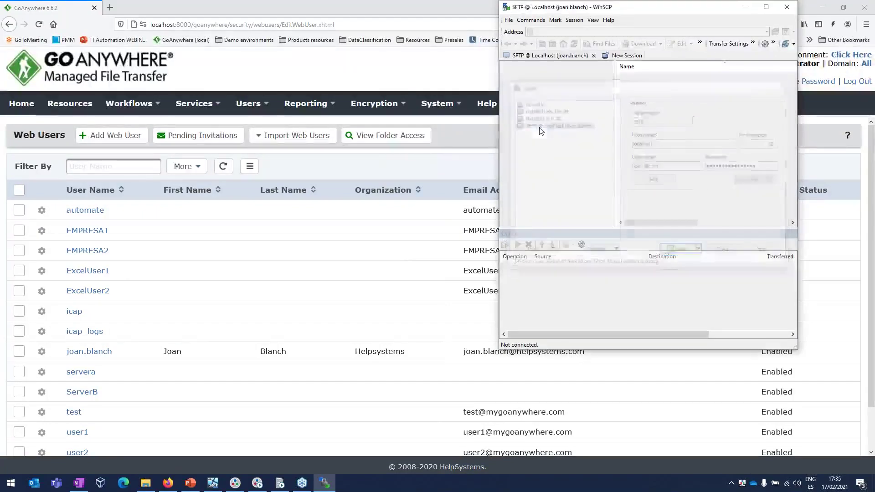
left_click_drag(602, 8, 621, 64)
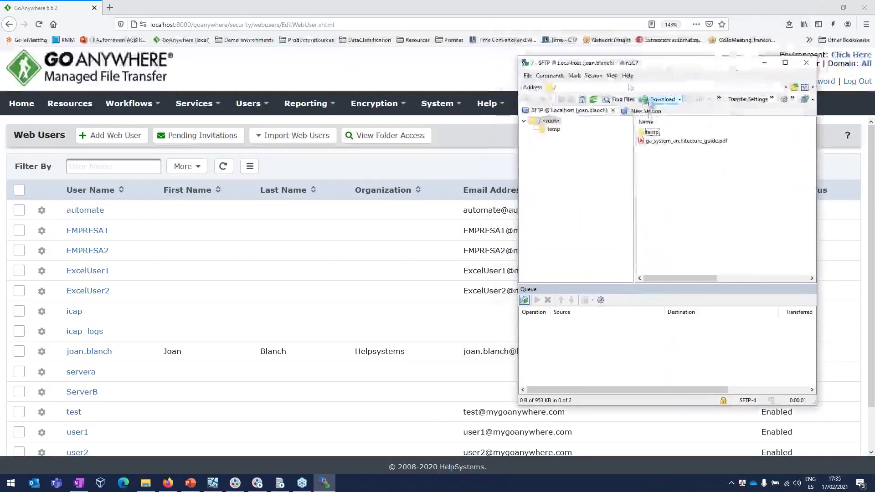
left_click_drag(692, 185, 677, 158)
left_click_drag(592, 63, 608, 61)
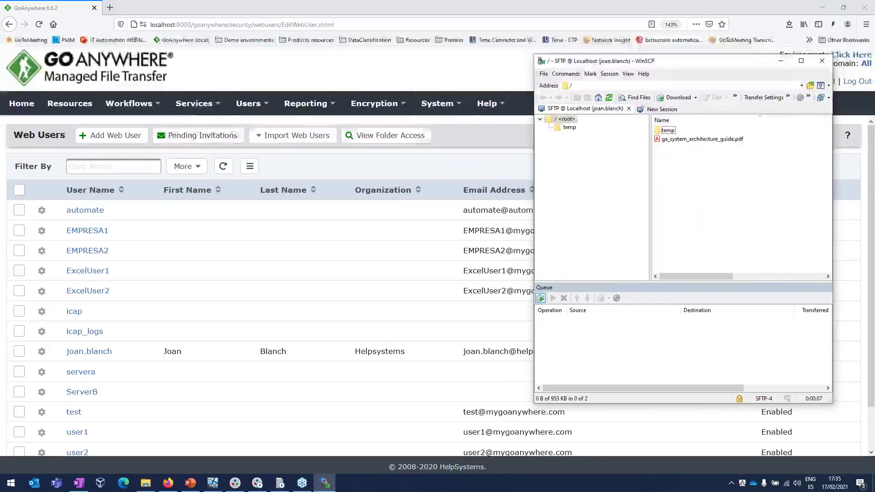
left_click(111, 8)
type("htt")
type("ps:")
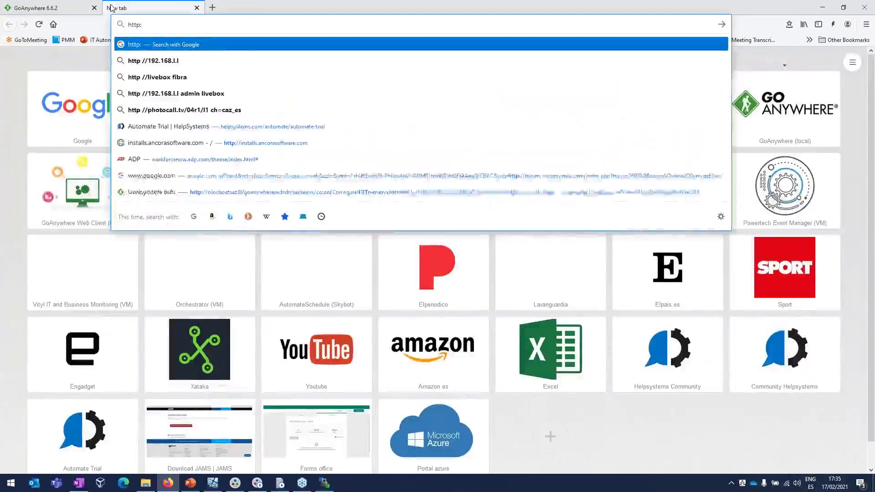
type("//localhost/")
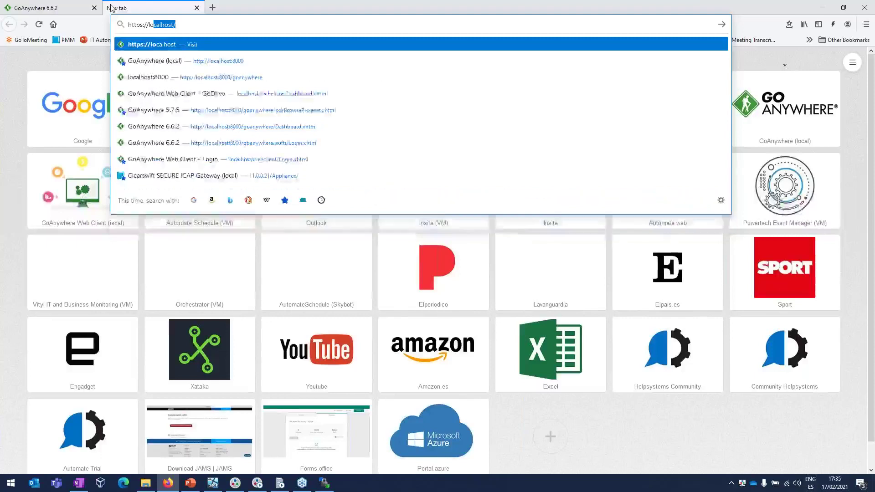
key("Return")
key("Tab")
type("********")
key("Return")
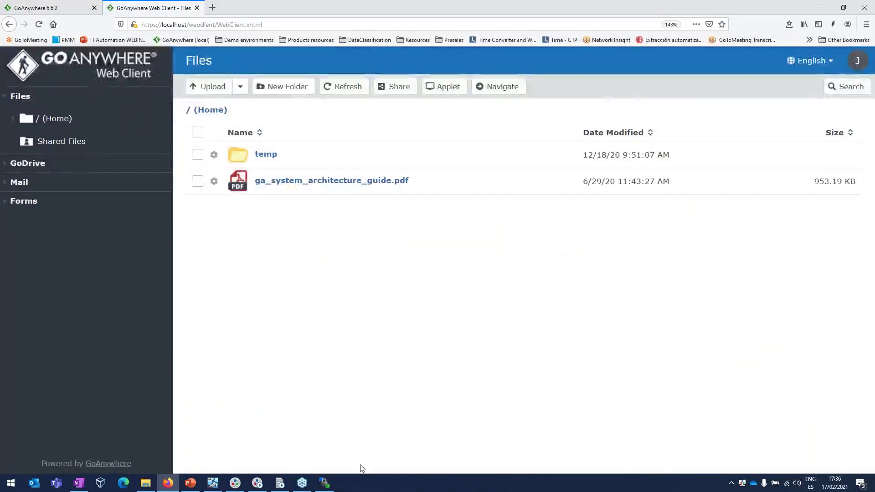
Step: Compare the WinSCP listing with the web client's Home folder, then close the web client tab
left_click(325, 483)
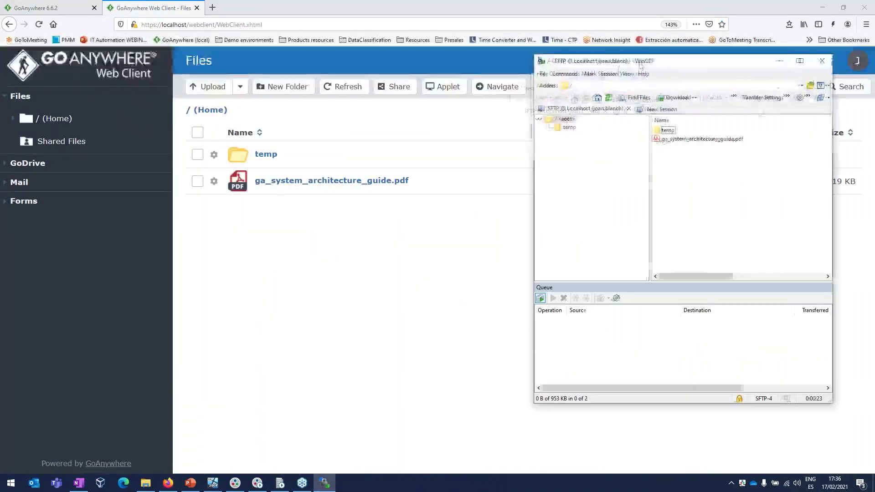
left_click_drag(640, 66, 507, 92)
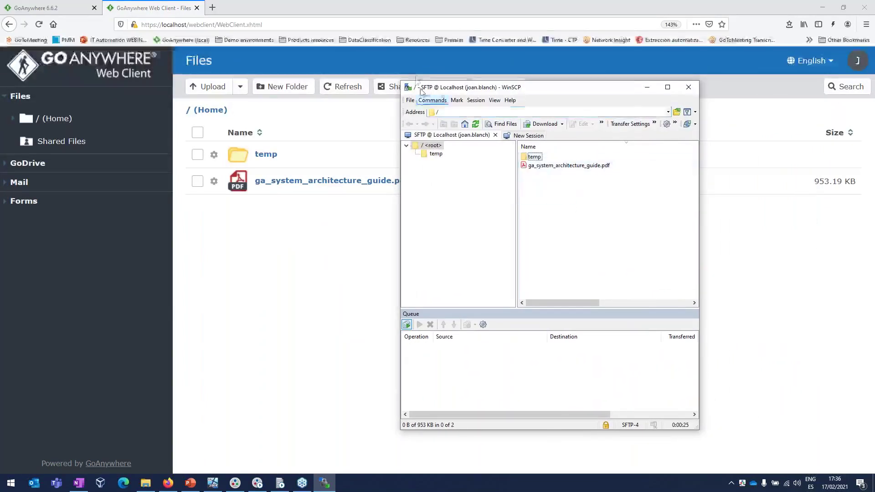
left_click_drag(434, 95, 601, 101)
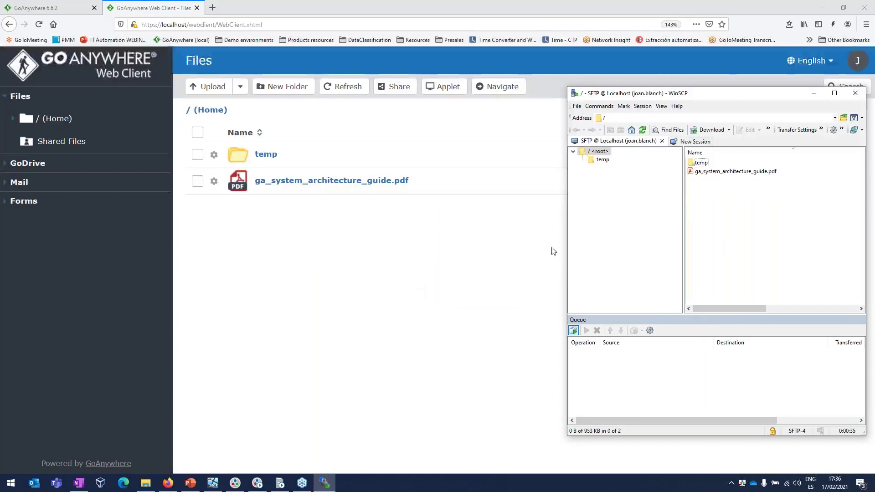
left_click(197, 9)
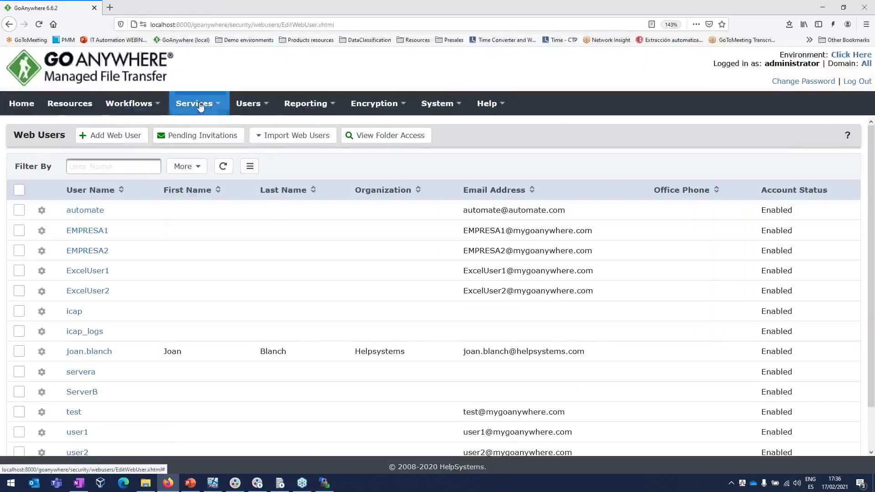
Step: Open the 'ZIP to FTP and Email' project from Workflows > Projects and widen its outline pane
mouse_move(200, 106)
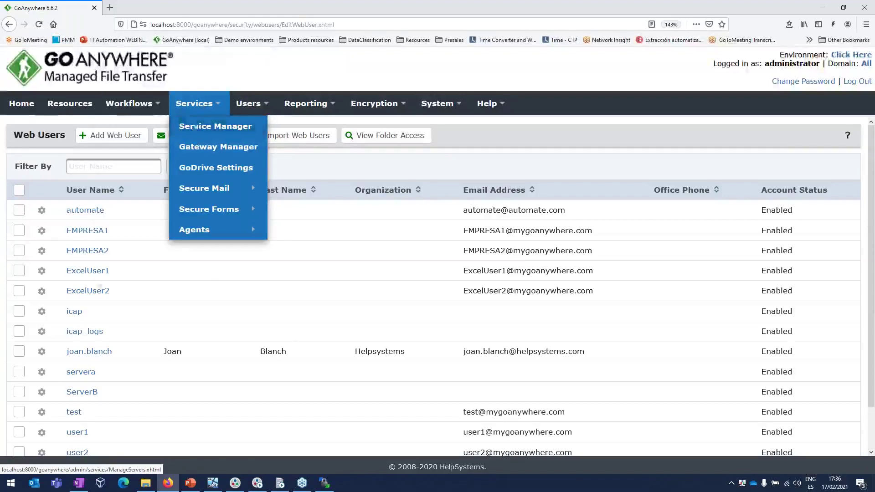
mouse_move(129, 104)
left_click(132, 126)
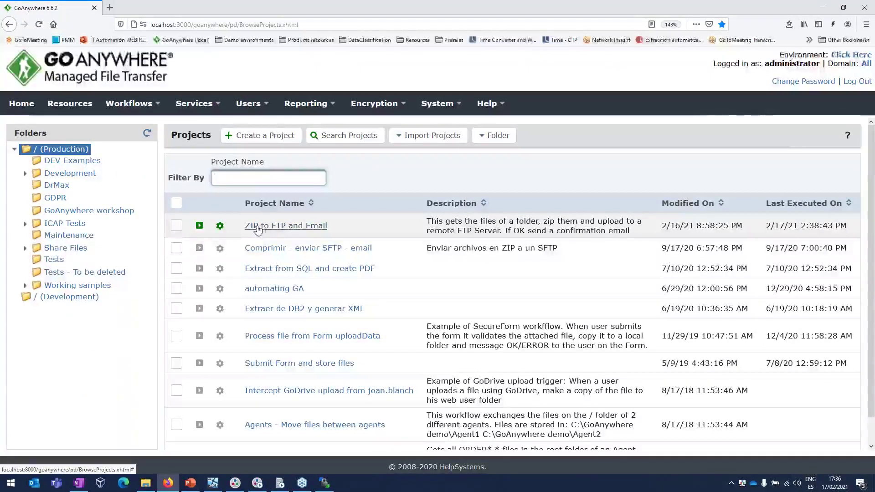
left_click(266, 227)
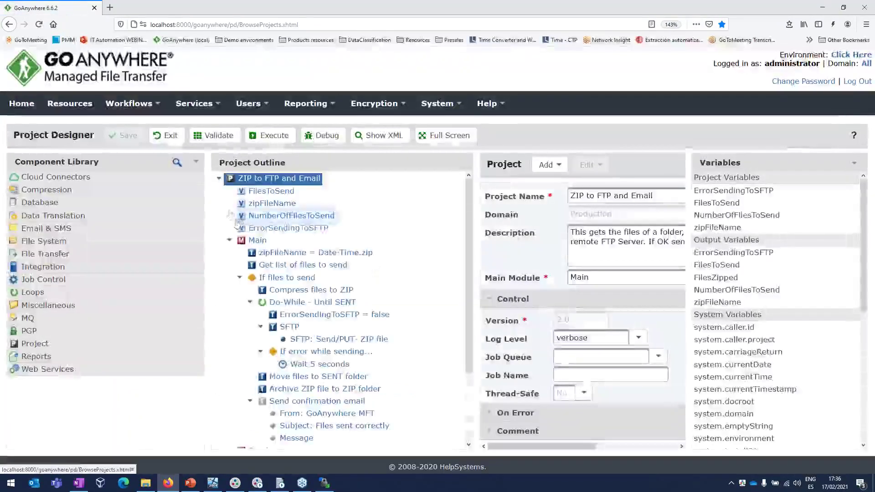
left_click_drag(207, 208, 150, 208)
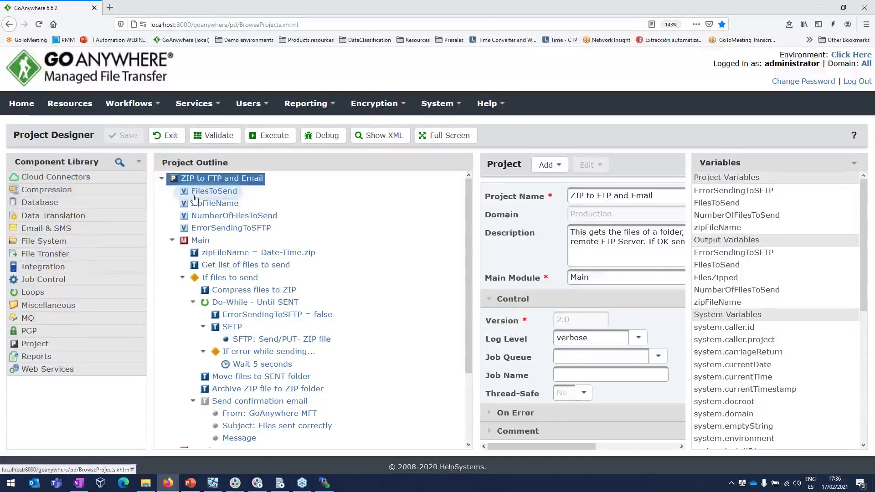
Step: Expand the Database, Data Translation and File Transfer categories in the Component Library
left_click(46, 207)
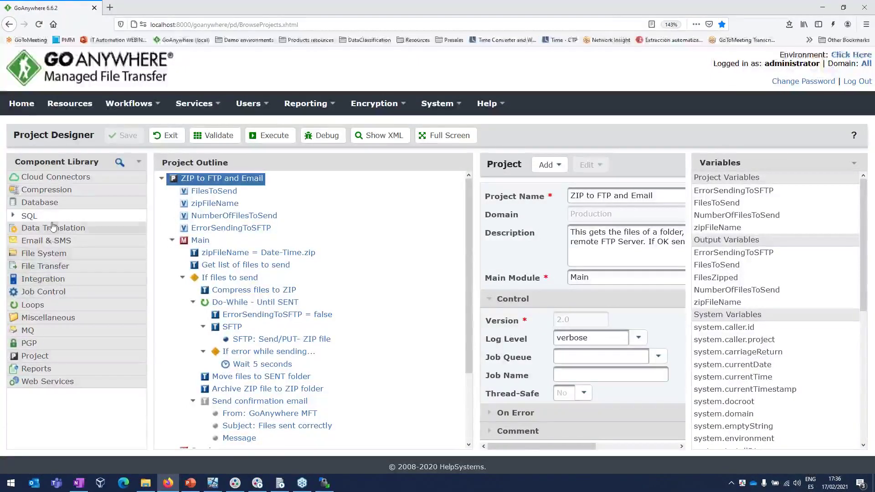
left_click(31, 203)
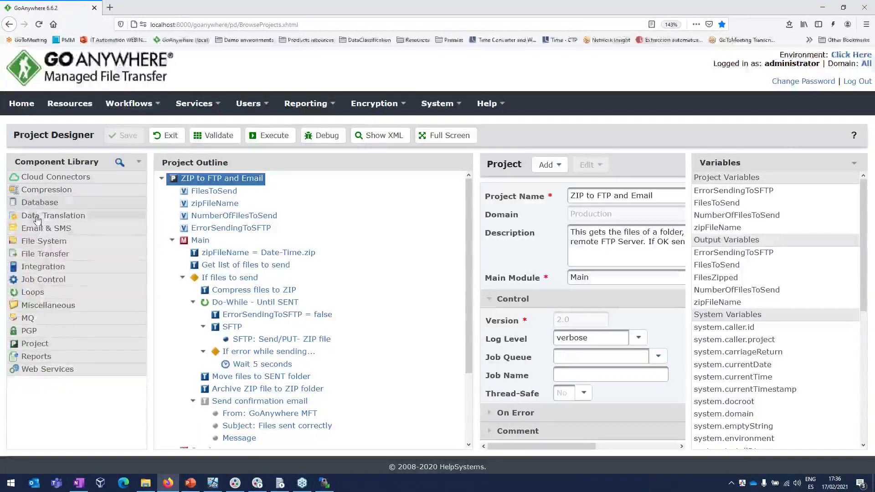
left_click(35, 216)
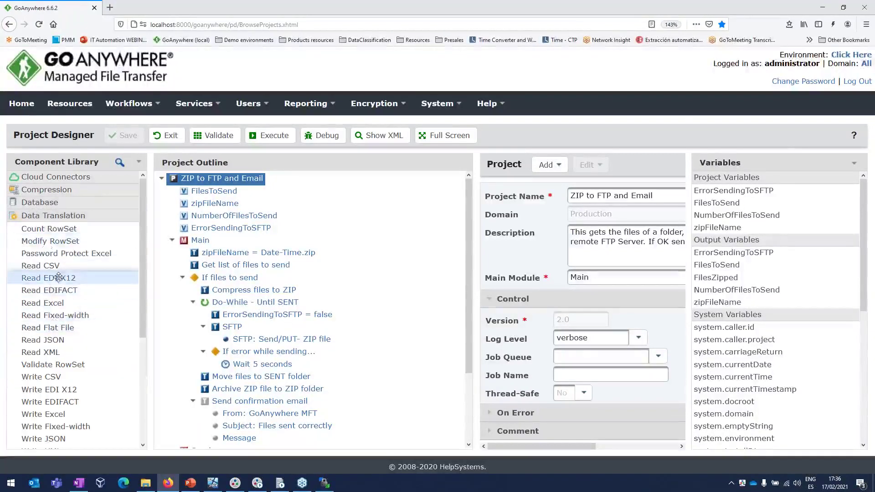
scroll(58, 277, "down", 4)
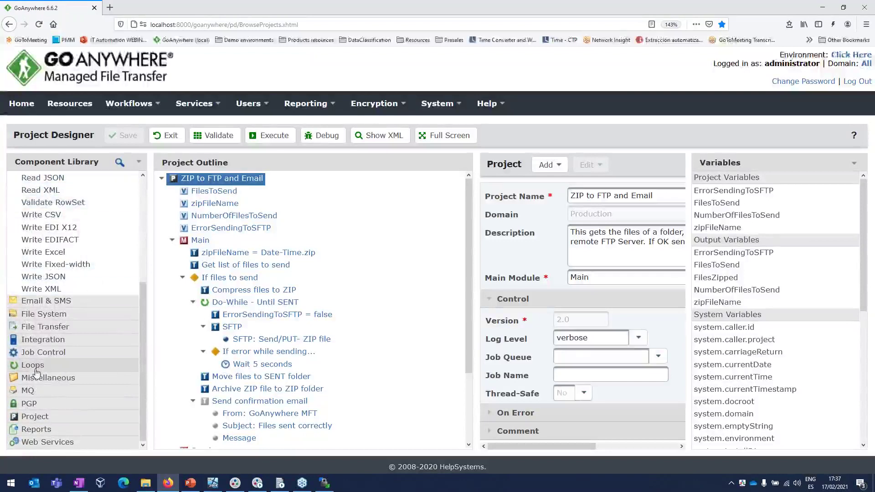
left_click(39, 327)
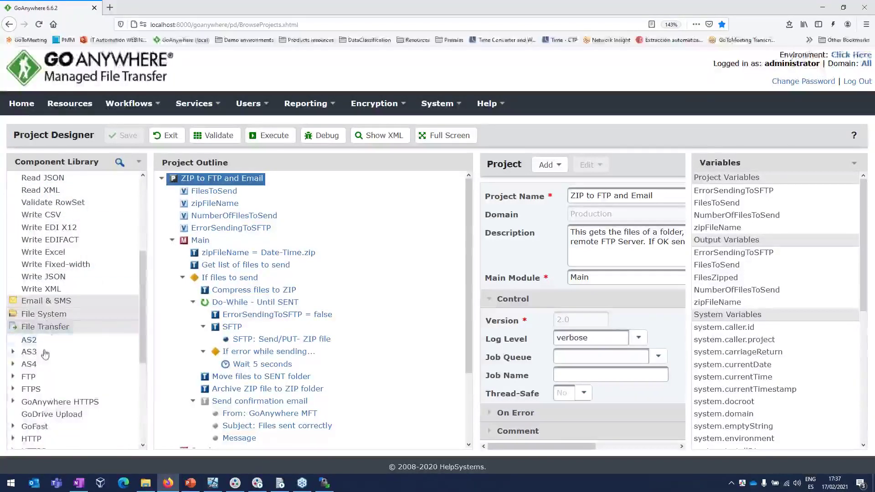
scroll(39, 327, "down", 4)
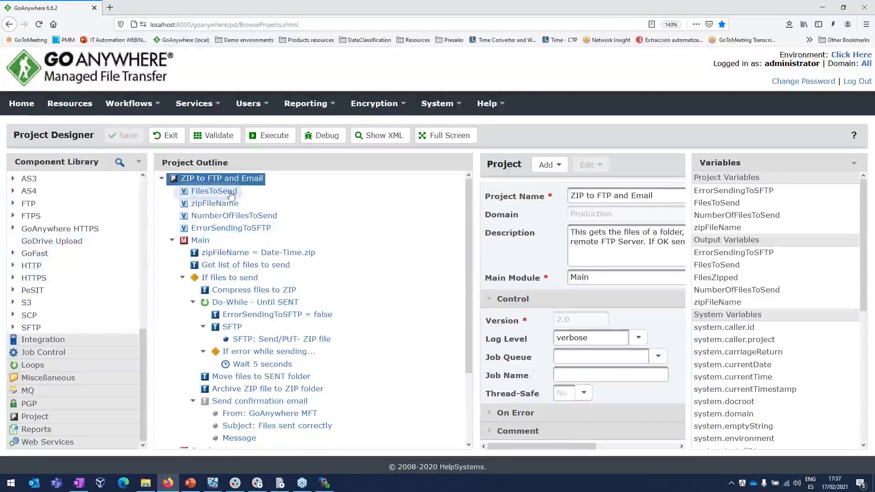
left_click_drag(468, 210, 406, 215)
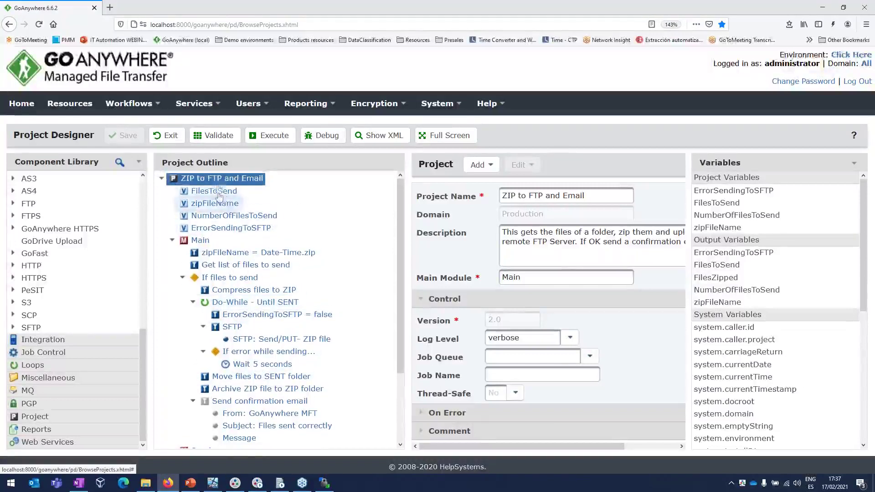
Step: Restore the GoAnywhere window and open the Local folder shortcut from the desktop
double_click(361, 6)
key("super+d")
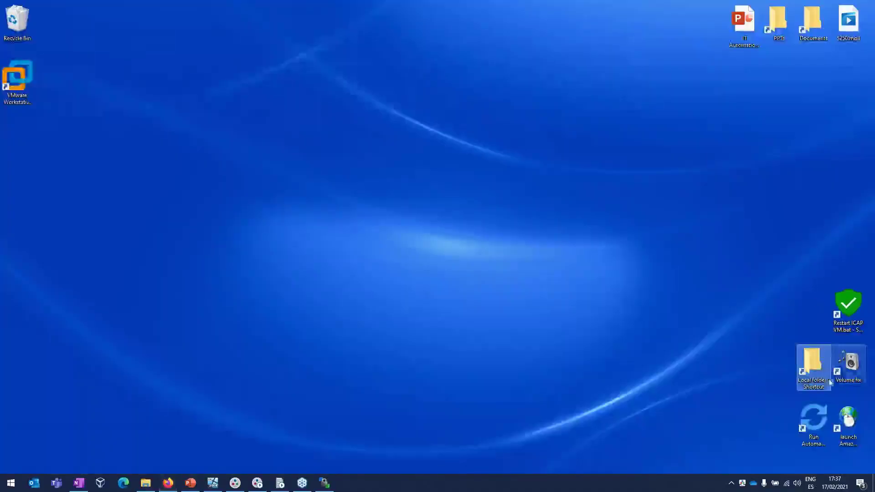
double_click(812, 369)
left_click_drag(304, 24, 283, 65)
Step: Arrange the Local folder beside WinSCP and select hello.txt and order1–5.csv
left_click(327, 484)
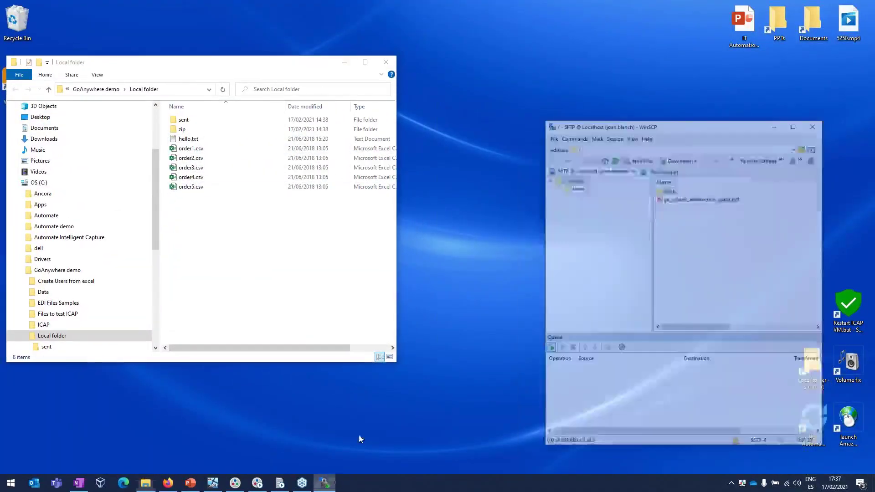
left_click_drag(313, 53, 346, 74)
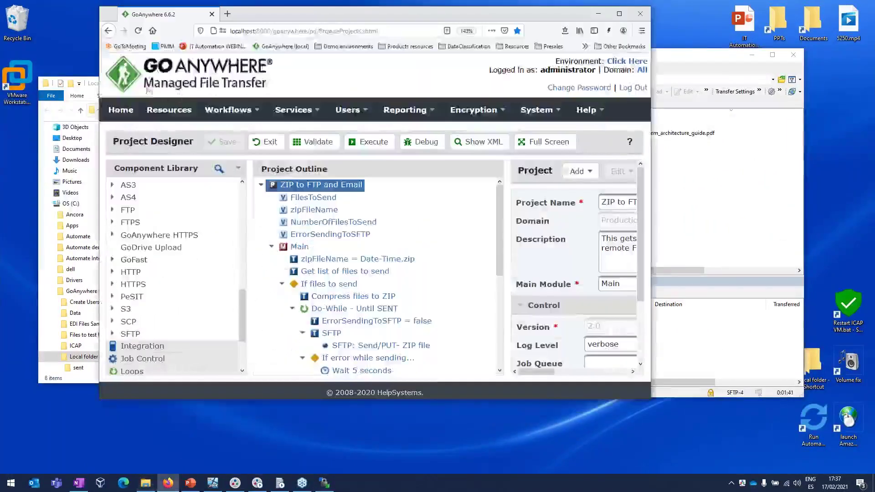
left_click_drag(94, 89, 55, 180)
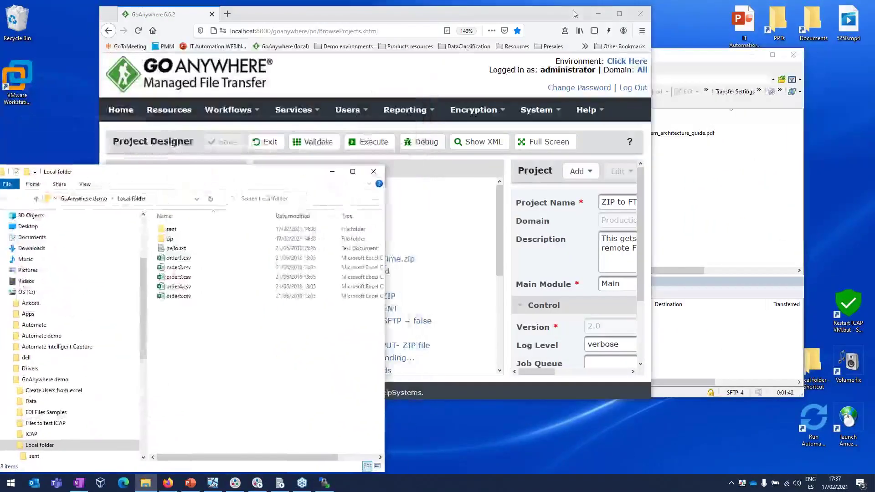
left_click(324, 484)
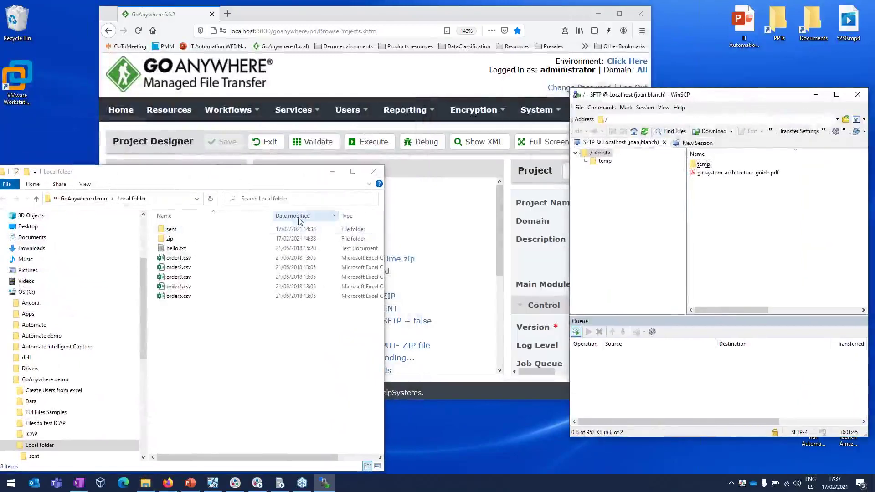
left_click_drag(211, 328, 178, 251)
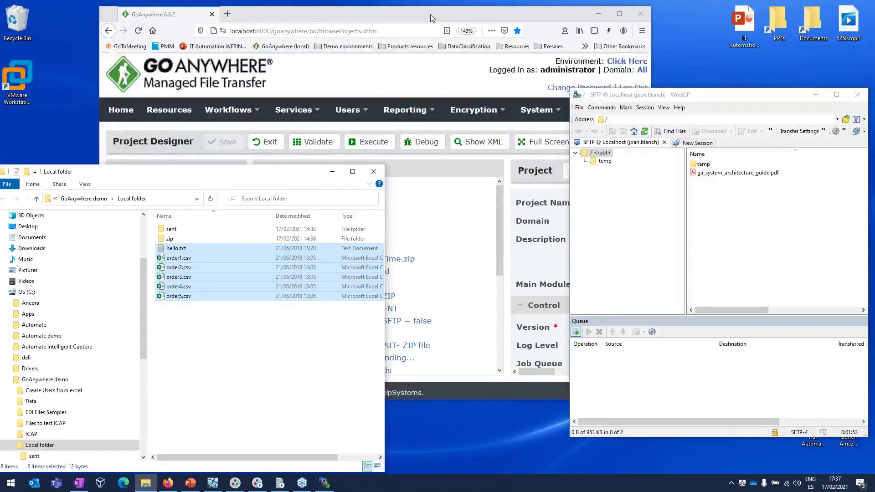
left_click(346, 125)
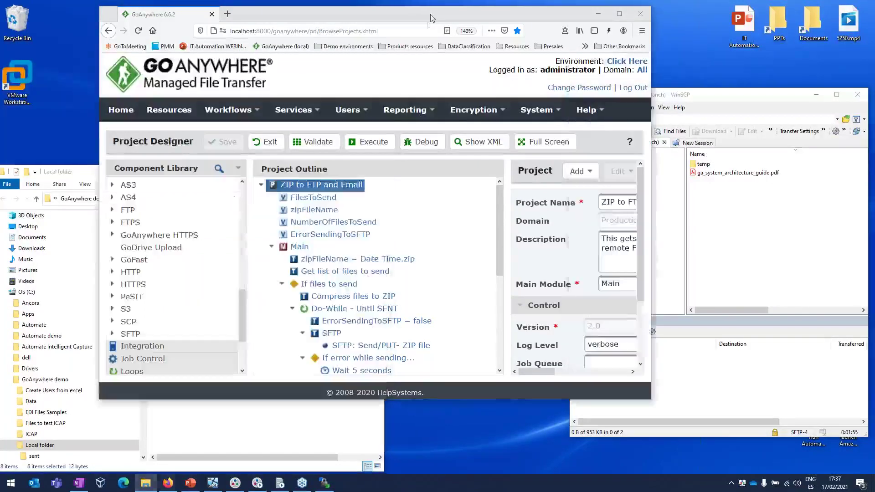
Step: Execute the project and confirm the local files were moved into the sent folder
left_click(367, 142)
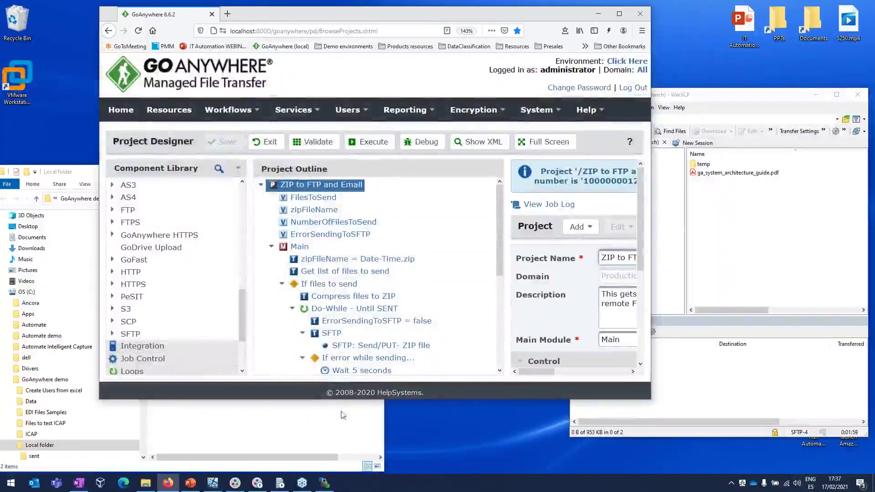
left_click(288, 437)
left_click_drag(170, 260, 261, 340)
double_click(171, 230)
key("alt+Left")
Step: Refresh WinSCP's remote folder to find the newly uploaded zip, then maximise GoAnywhere
left_click(658, 150)
left_click(645, 132)
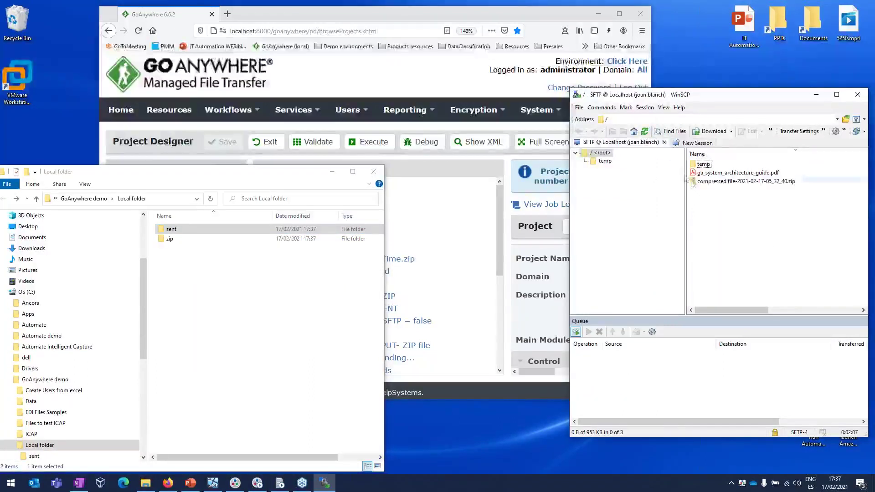
left_click(724, 183)
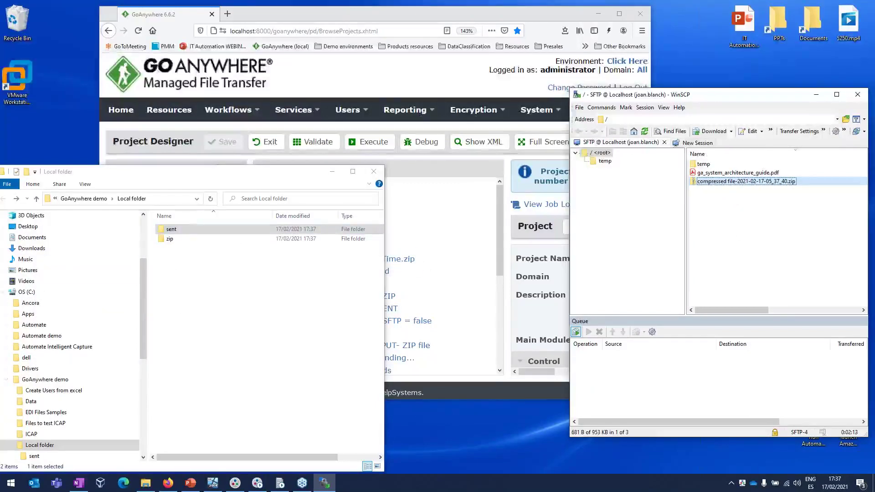
double_click(453, 9)
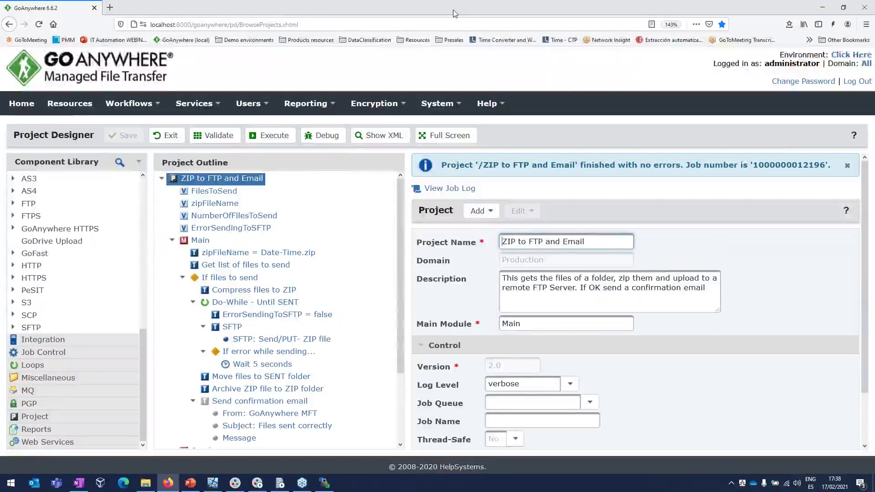
Step: Scroll the Project Outline past the error branch and exit to the Production Projects list
mouse_move(79, 483)
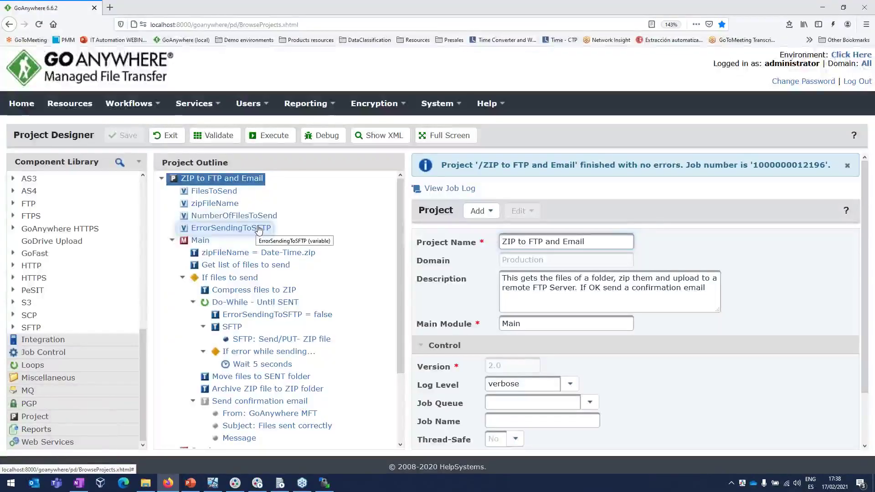
scroll(248, 344, "down", 3)
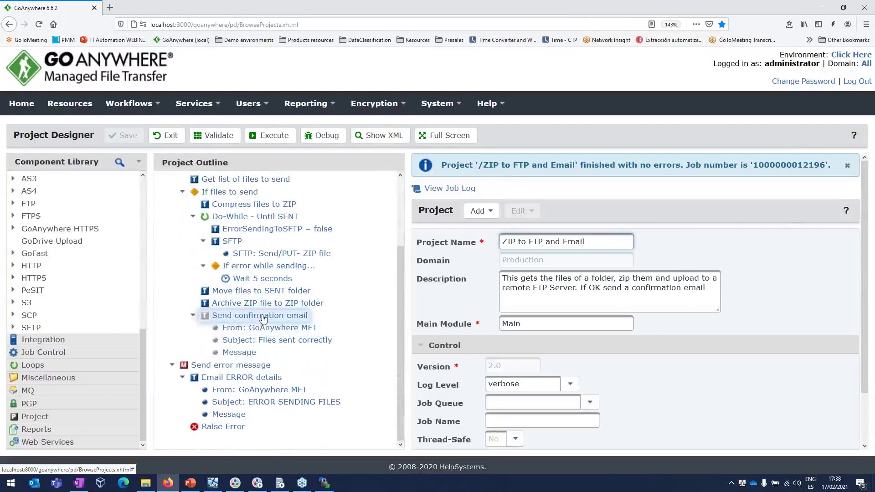
left_click(166, 136)
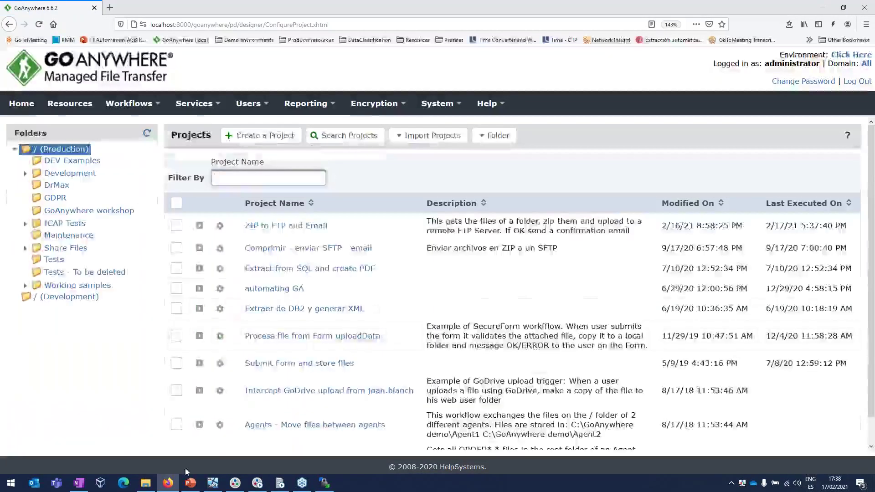
Step: Run the PowerPoint slideshow from the current slide, past the RPA divider to 'What is Robotic Process Automation?'
left_click(190, 483)
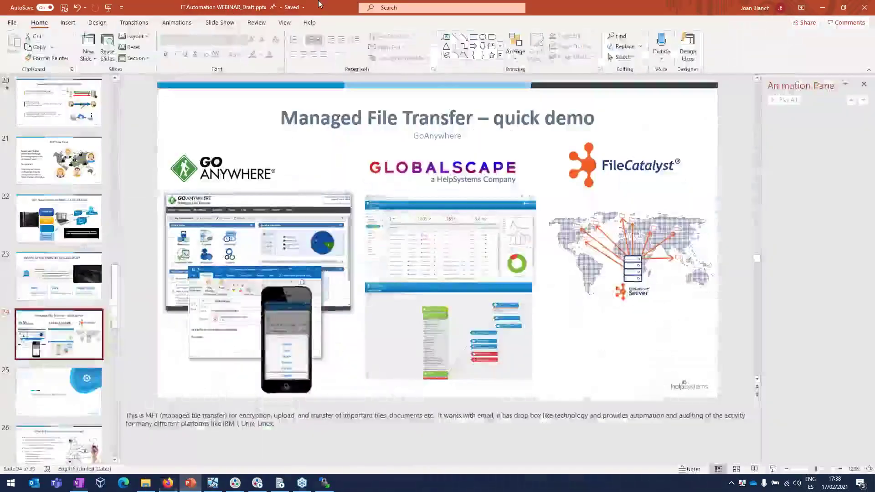
key("shift+F5")
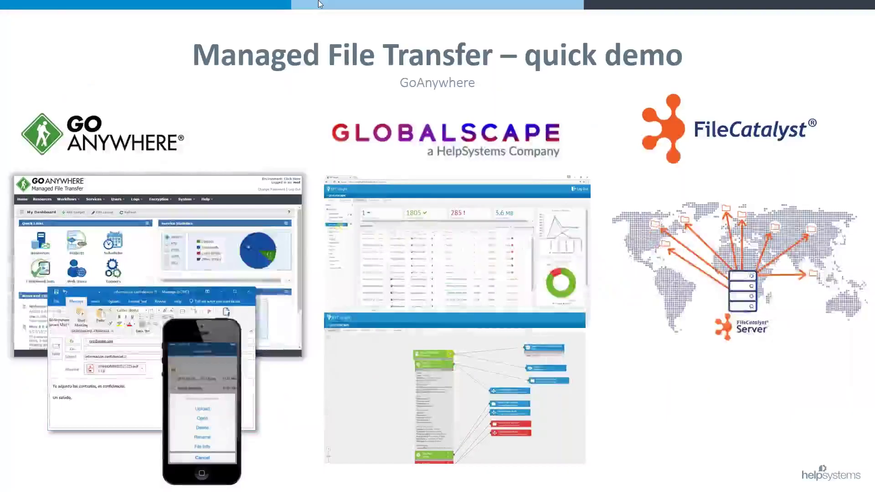
key("Right")
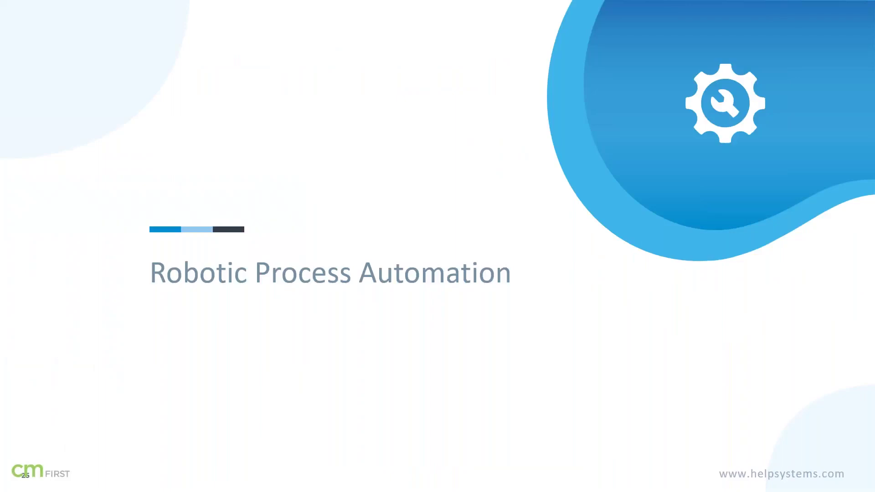
key("Right")
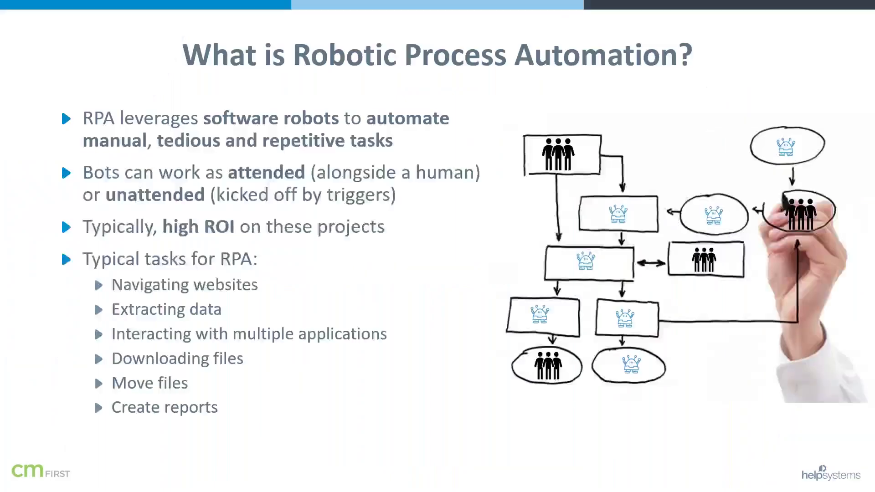